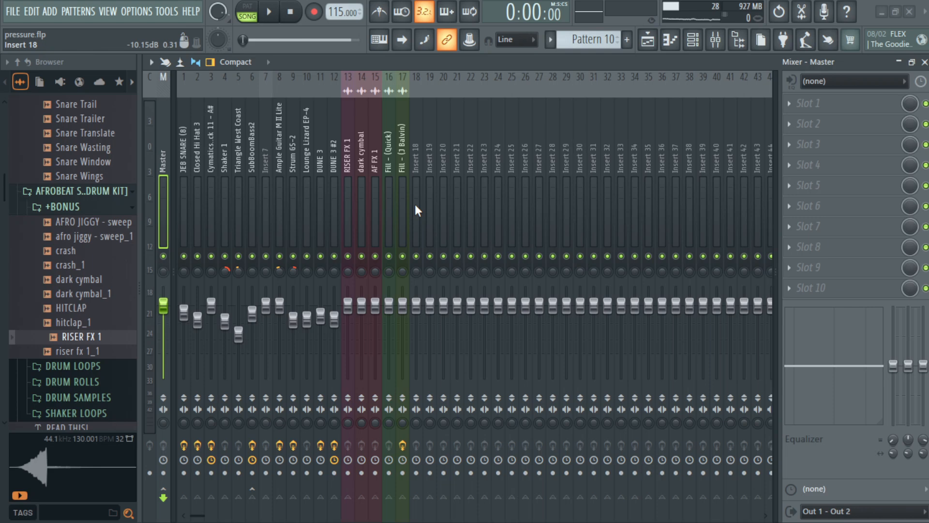
Play the song from the start and look over the full track arrangement in the playlist
left_click(269, 19)
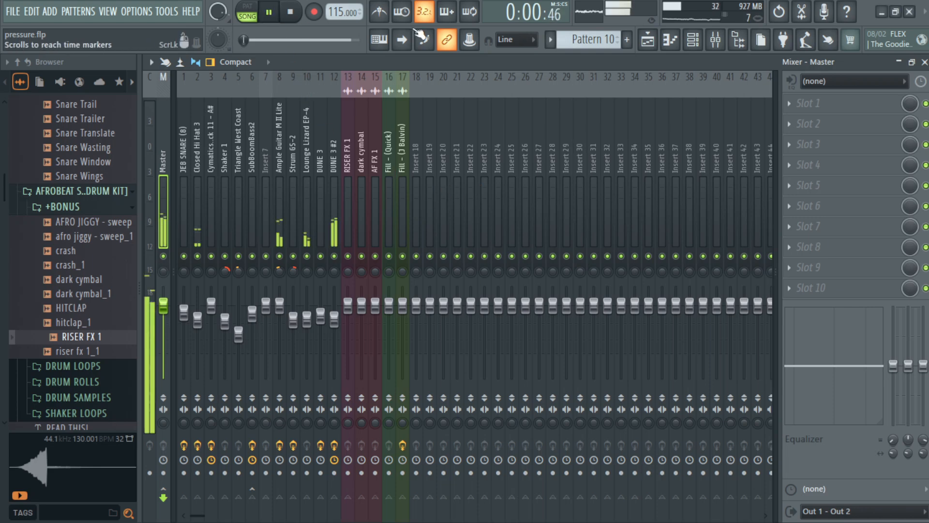
left_click(658, 40)
scroll(643, 181, "down", 3)
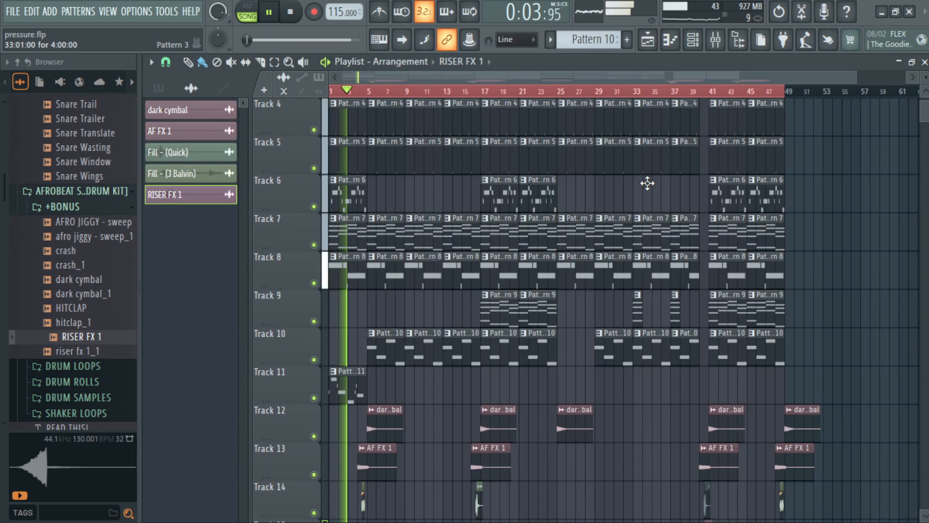
scroll(647, 182, "up", 3)
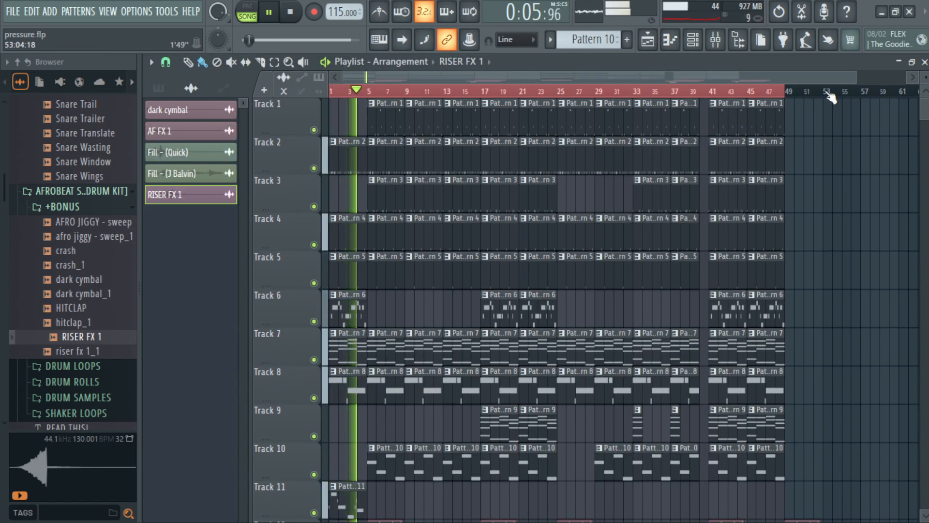
left_click_drag(854, 78, 682, 81)
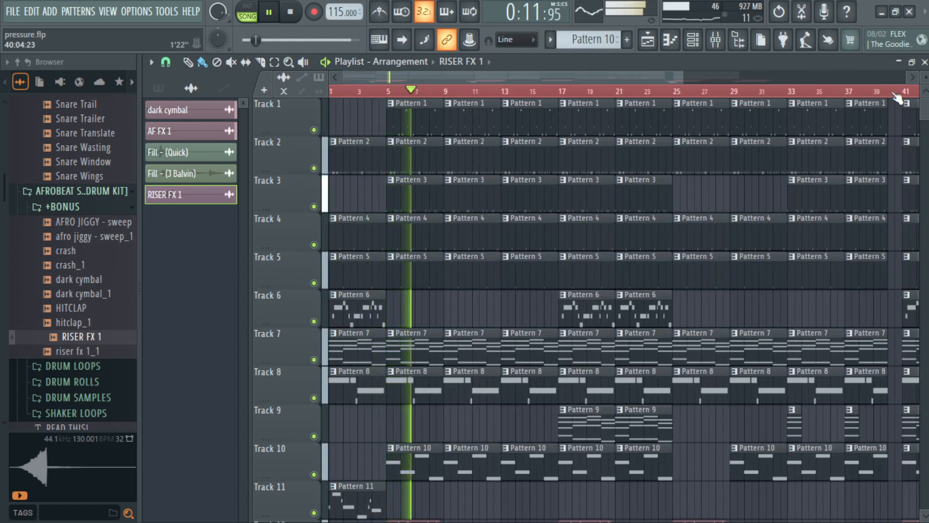
left_click_drag(925, 78, 924, 74)
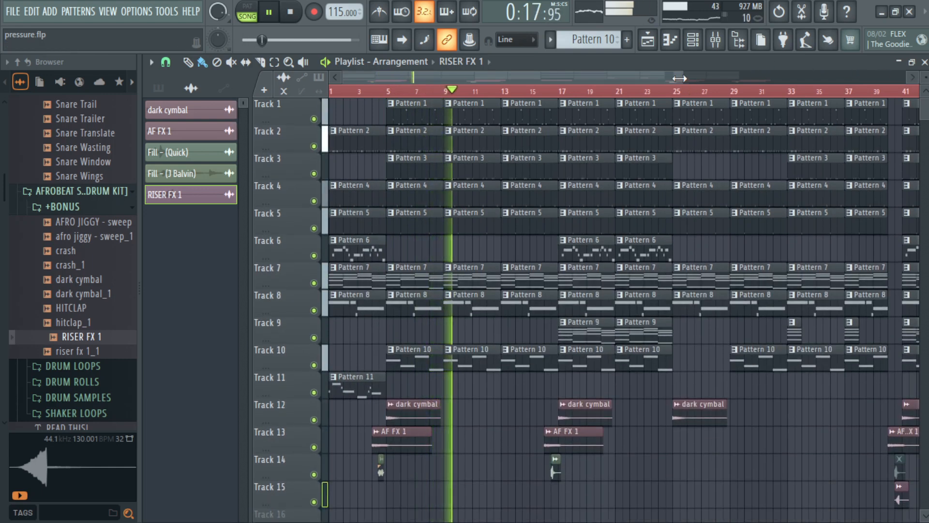
left_click_drag(679, 78, 836, 76)
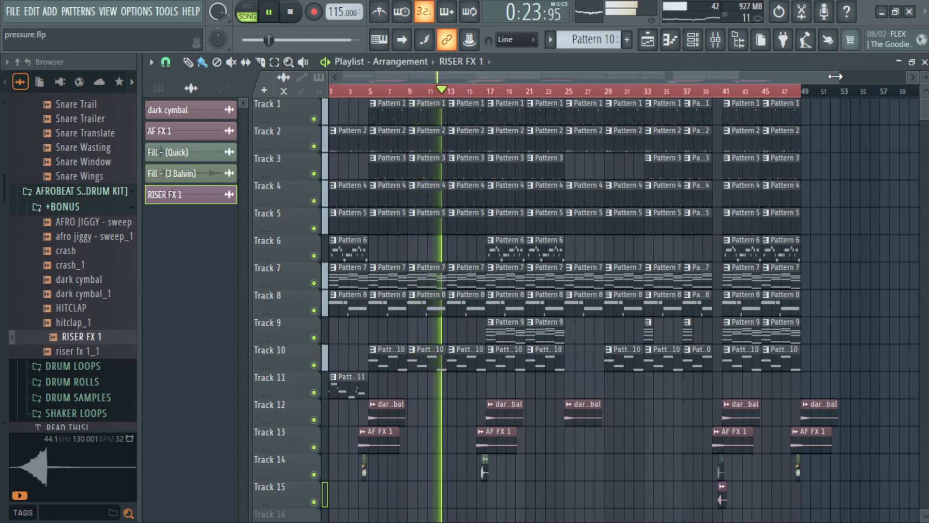
scroll(824, 130, "down", 1)
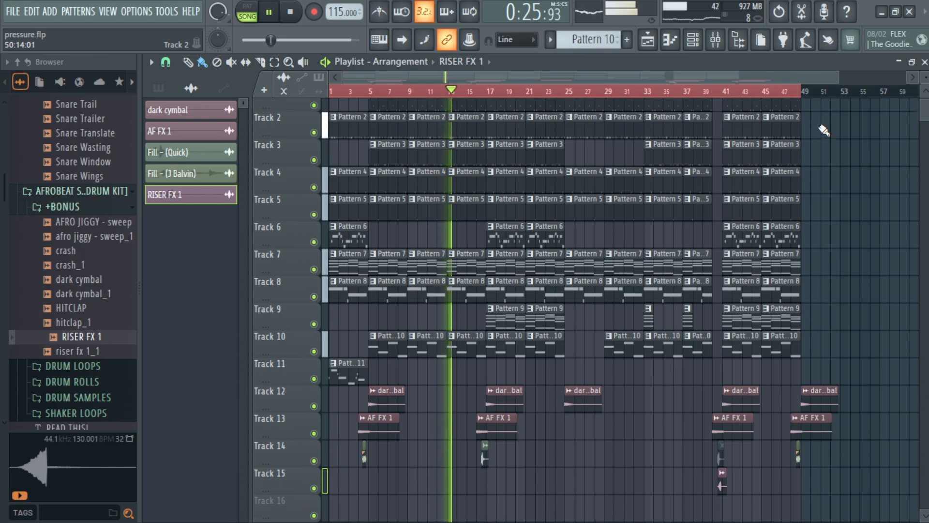
scroll(824, 130, "up", 1)
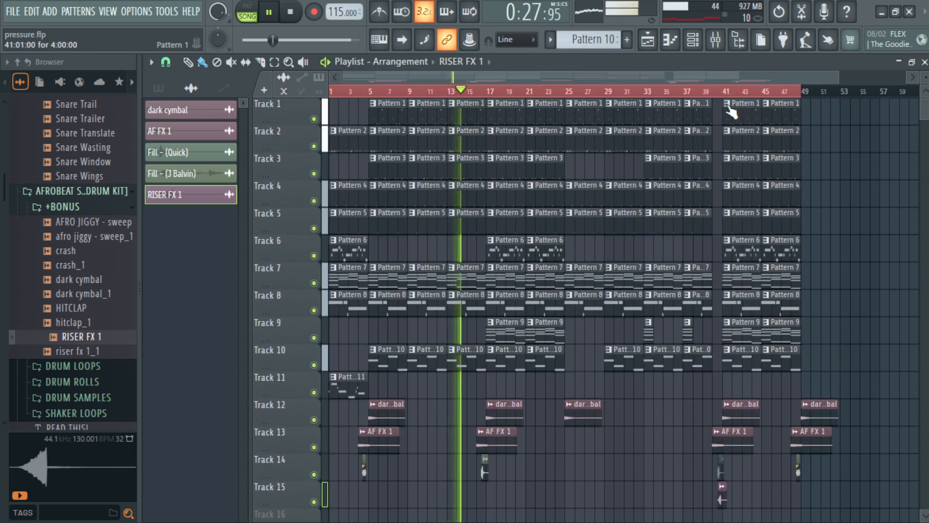
Check the mixer levels during playback, review the playlist down to the effect tracks, and stop the song
left_click(717, 42)
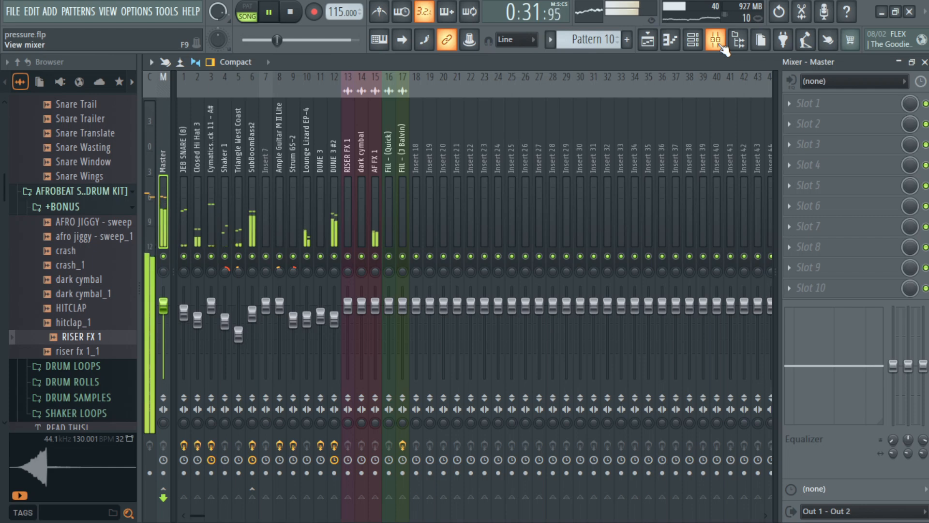
left_click(717, 42)
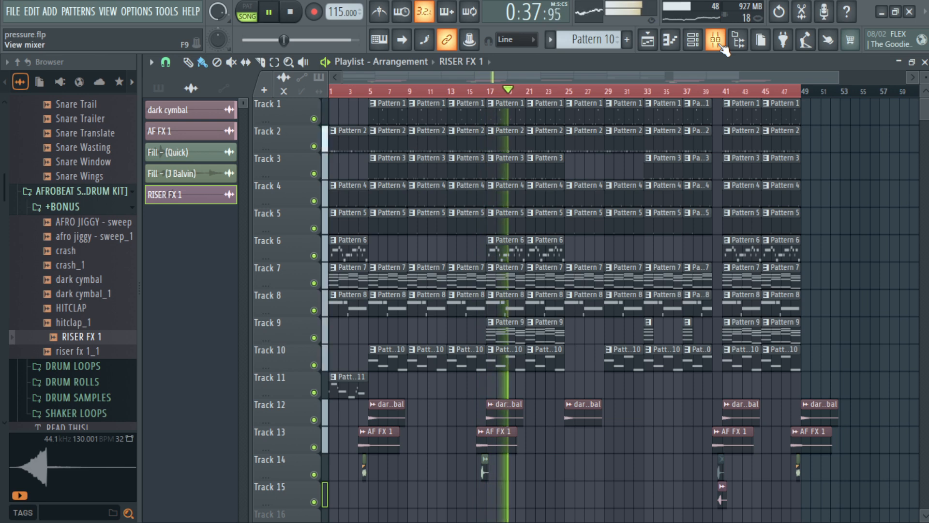
scroll(675, 186, "down", 2)
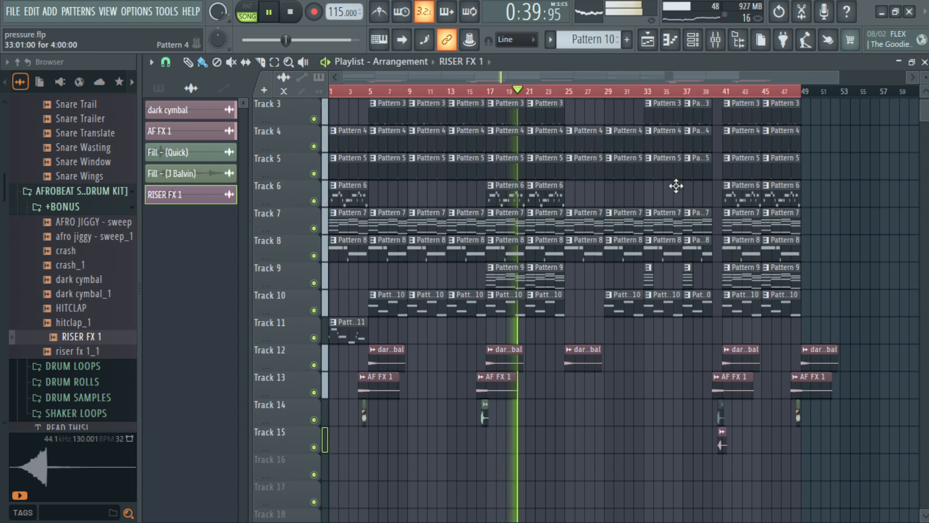
scroll(676, 186, "down", 1)
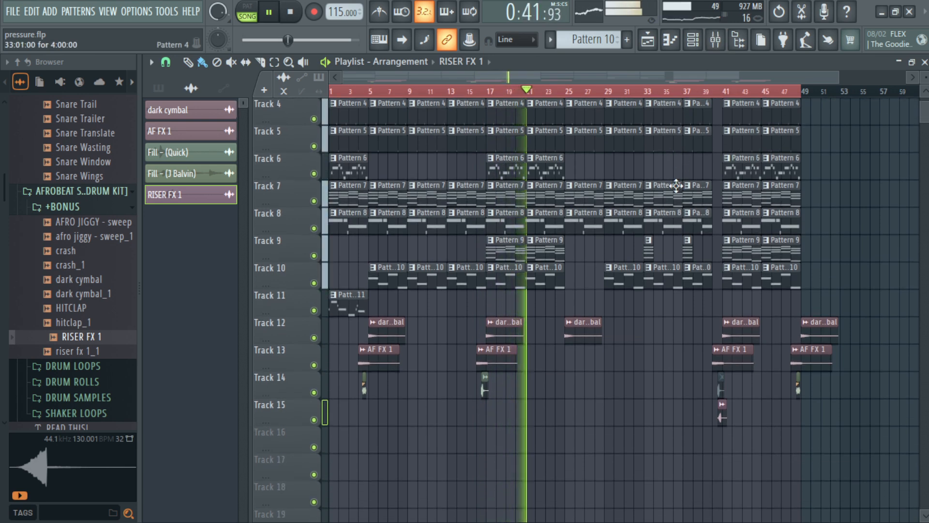
scroll(676, 186, "up", 3)
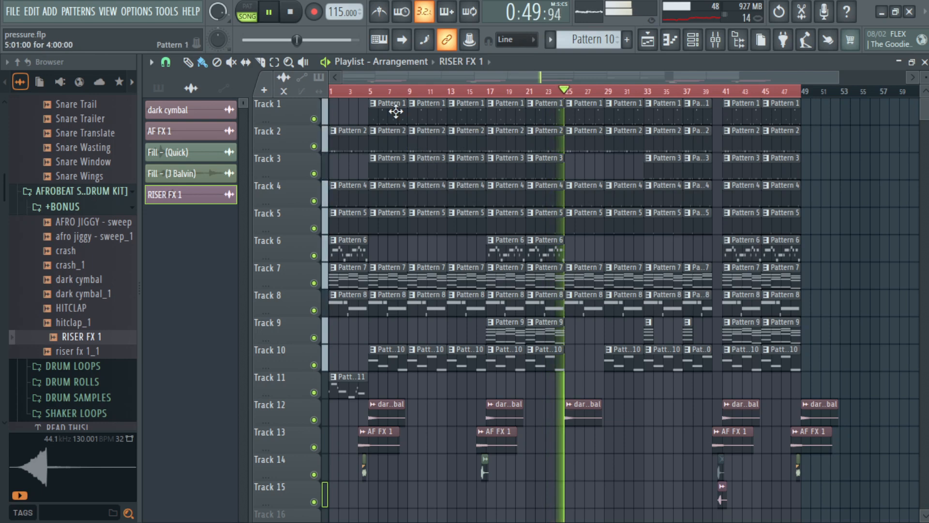
left_click(293, 17)
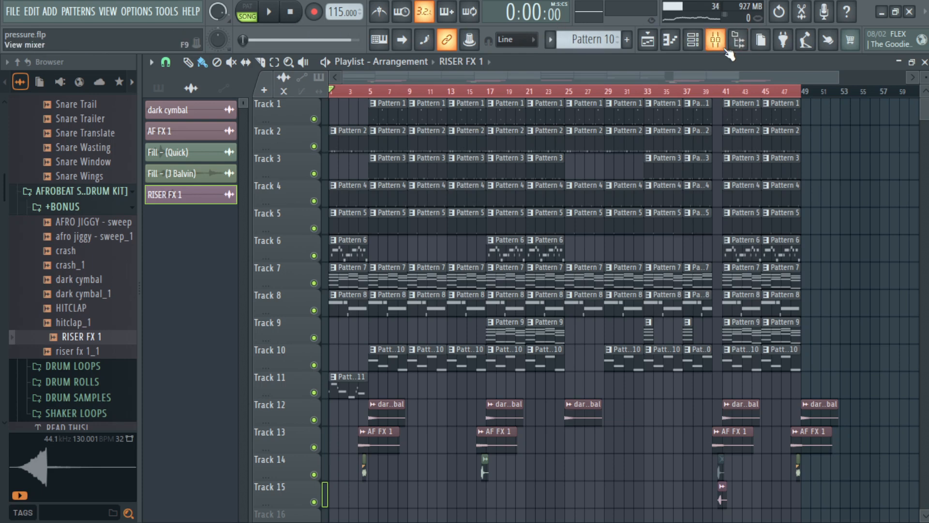
Select the playlist's time range from bar 17 to bar 25 across all tracks for looped playback
left_click(723, 48)
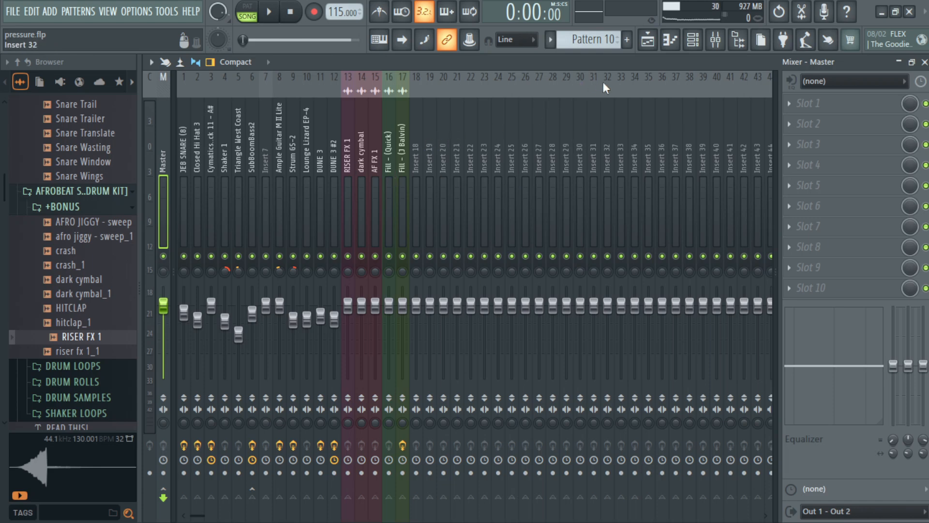
left_click(647, 40)
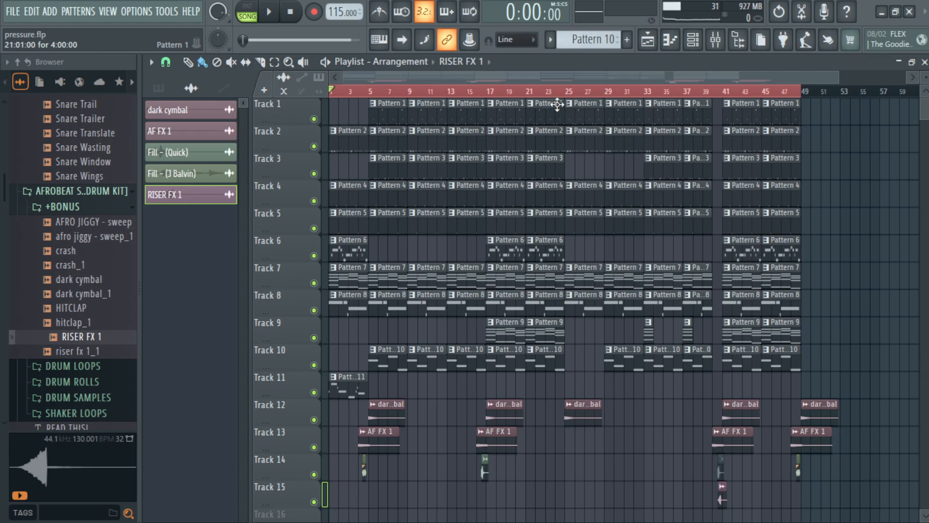
left_click(567, 92)
left_click_drag(570, 94, 489, 137)
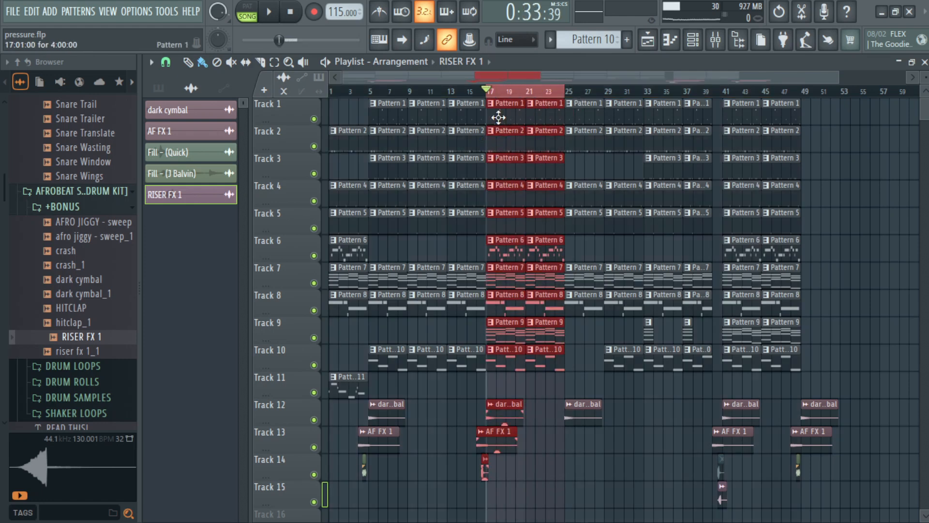
Solo the Cymatics kick track in the mixer and play the selected section to check its level
left_click(718, 46)
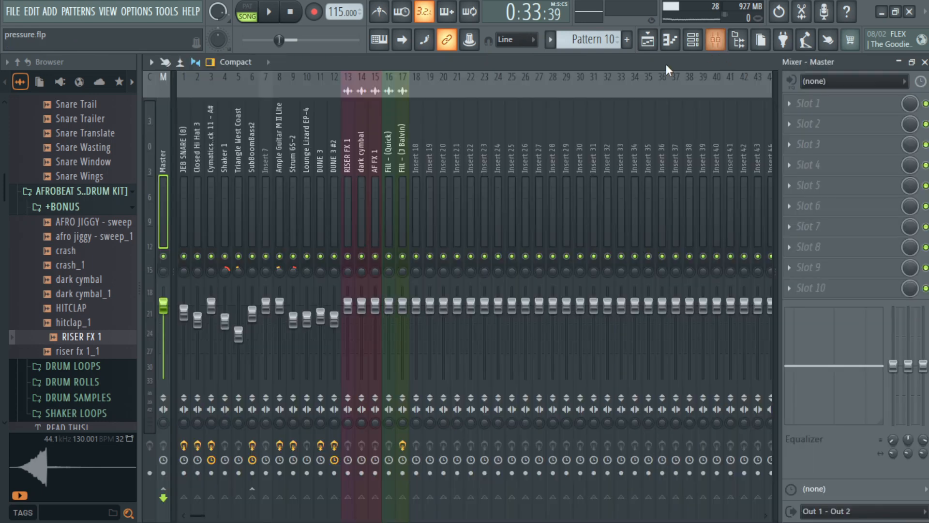
right_click(215, 258)
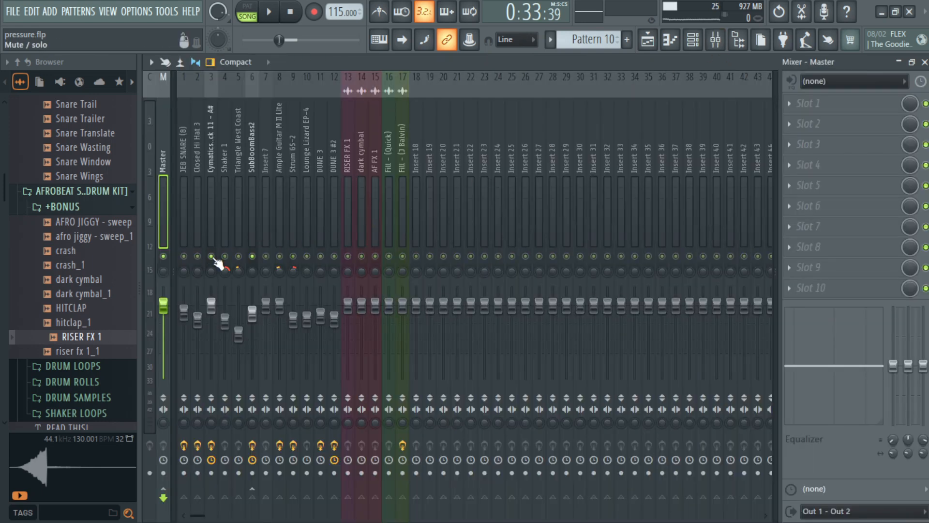
left_click(213, 225)
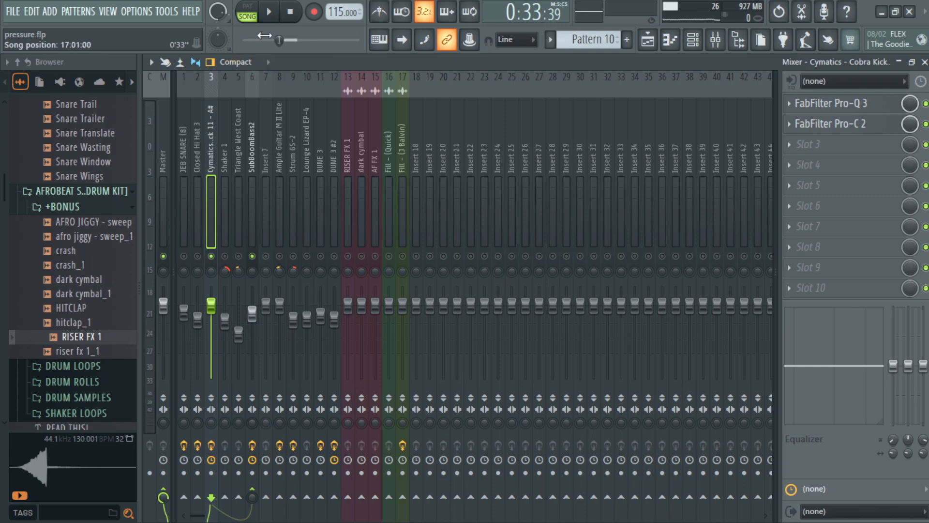
left_click(272, 17)
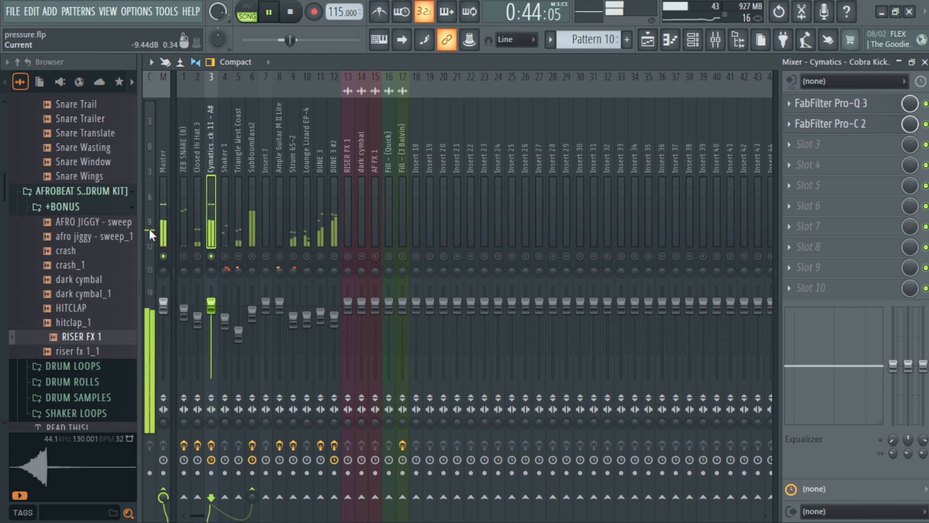
left_click(296, 21)
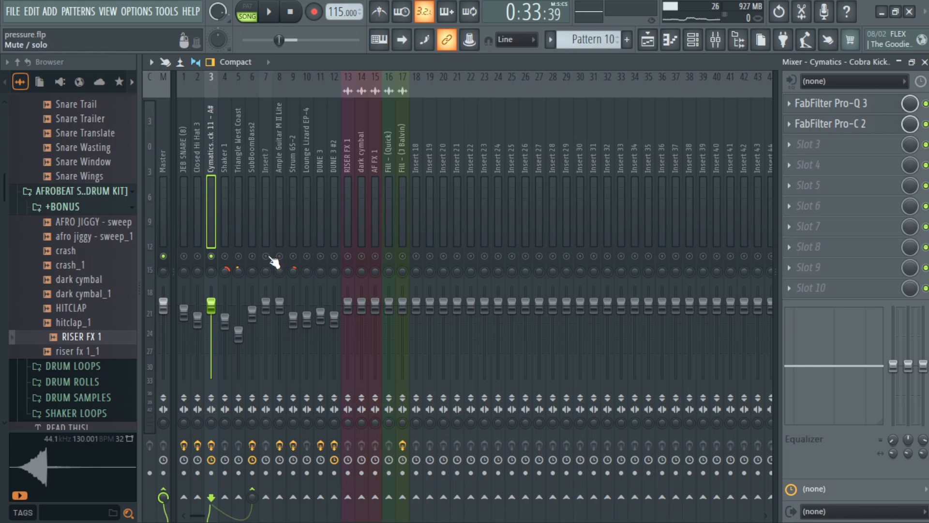
Unmute the JEB SNARE (8) mixer track and play the section to check the snare's level against the kick
left_click(184, 257)
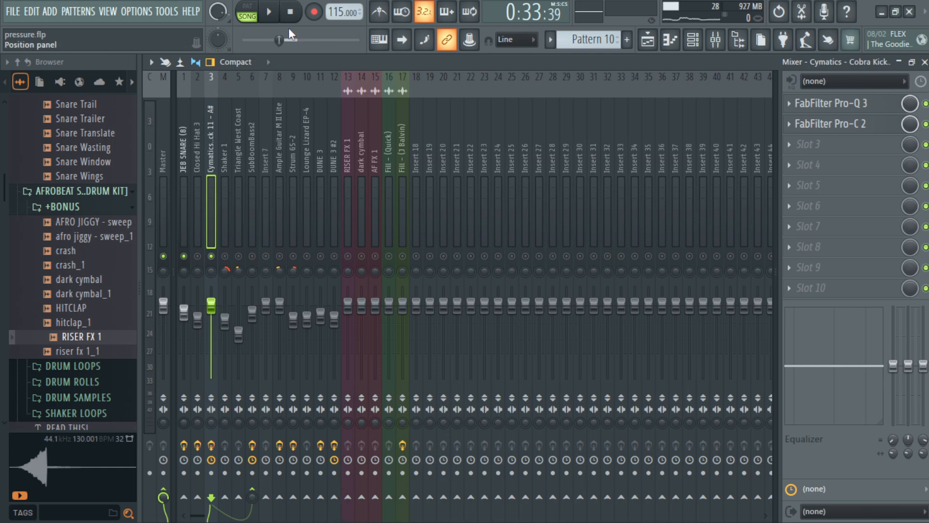
left_click(272, 17)
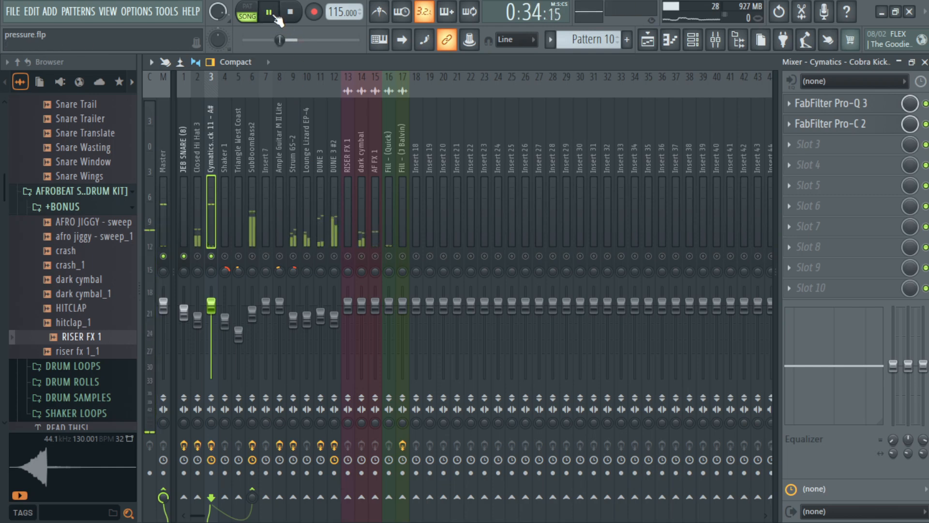
left_click(180, 209)
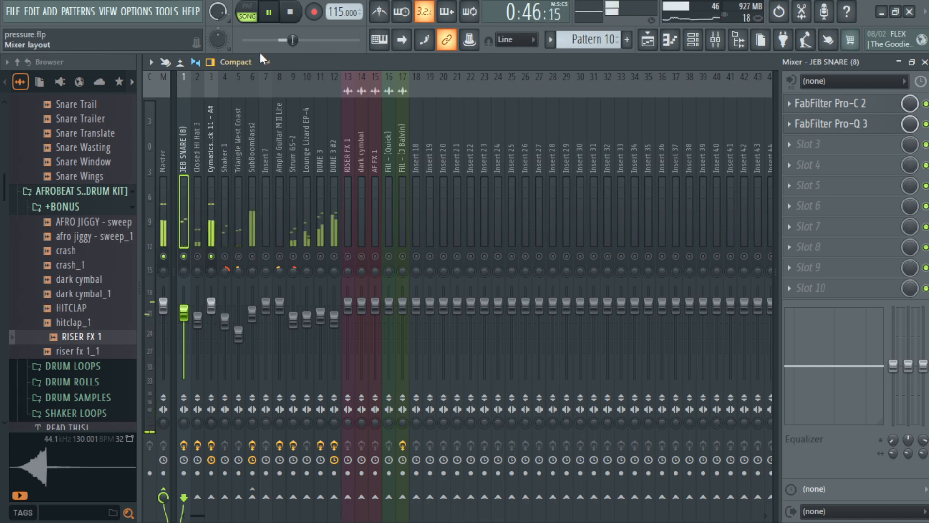
left_click(291, 13)
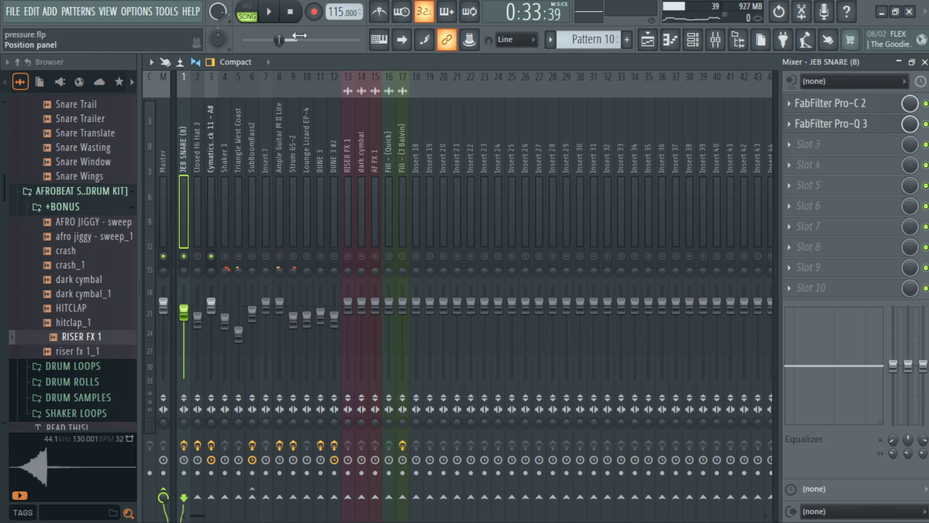
Unmute the Closed Hi Hat 3 mixer track and play the section to check its level with kick and snare
left_click(198, 256)
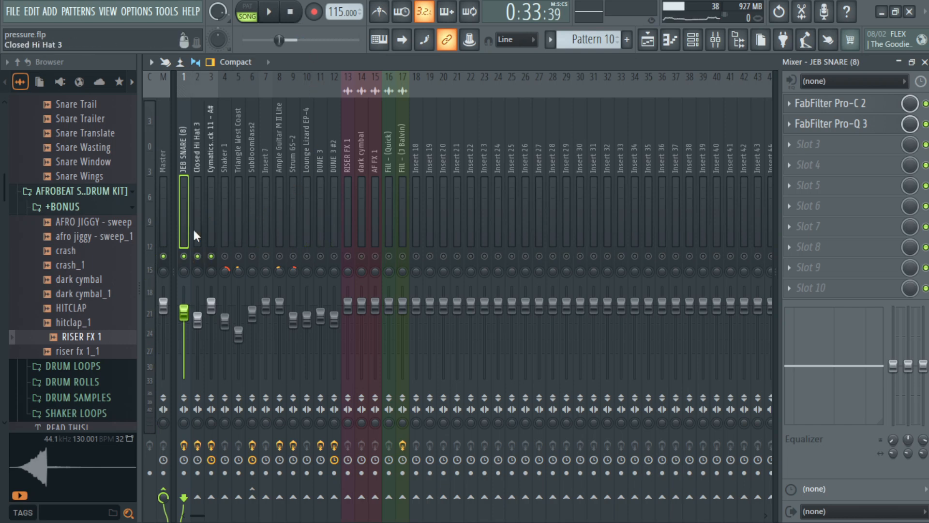
left_click(194, 209)
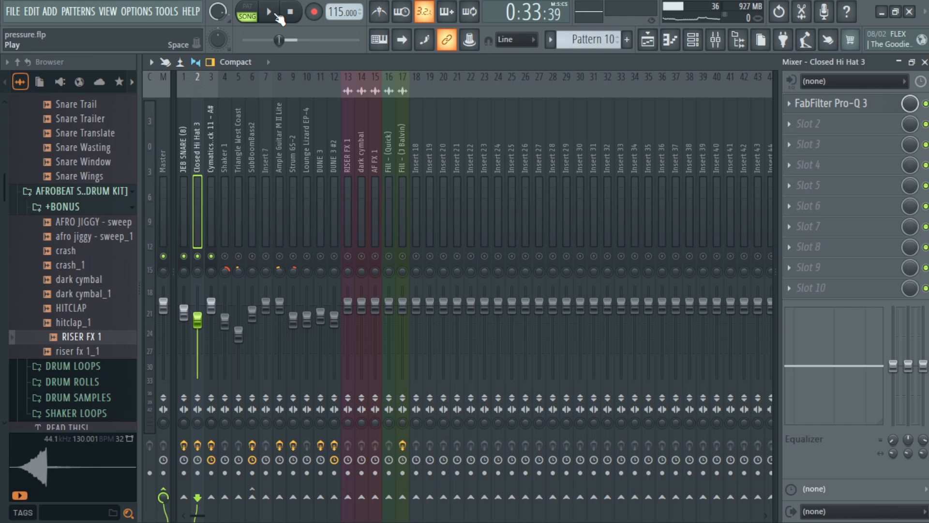
left_click(278, 16)
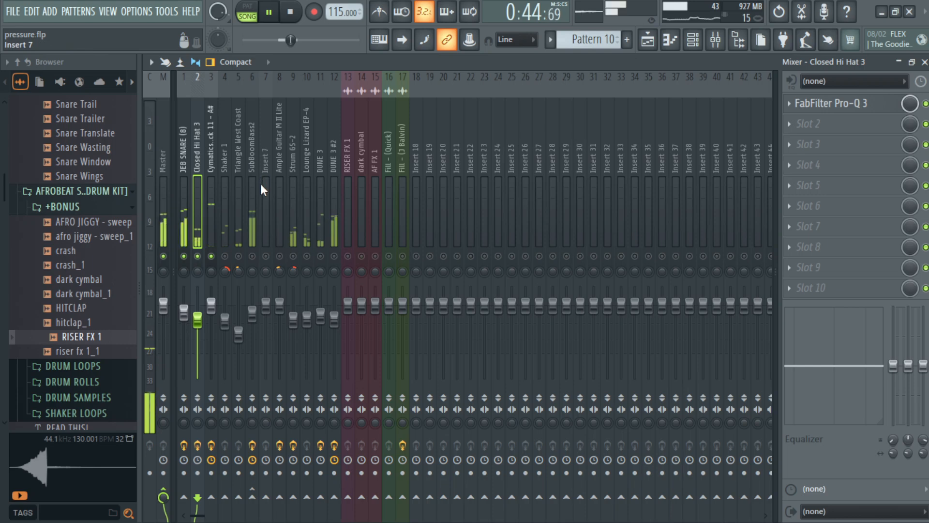
left_click(298, 21)
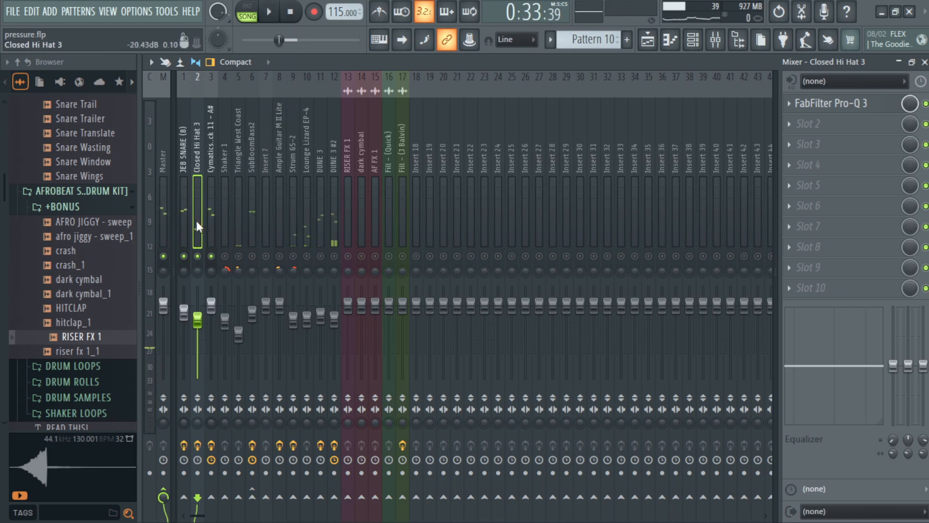
Open Pattern 1's JEB SNARE (8) notes in the piano roll from the channel rack and examine them
left_click(182, 228)
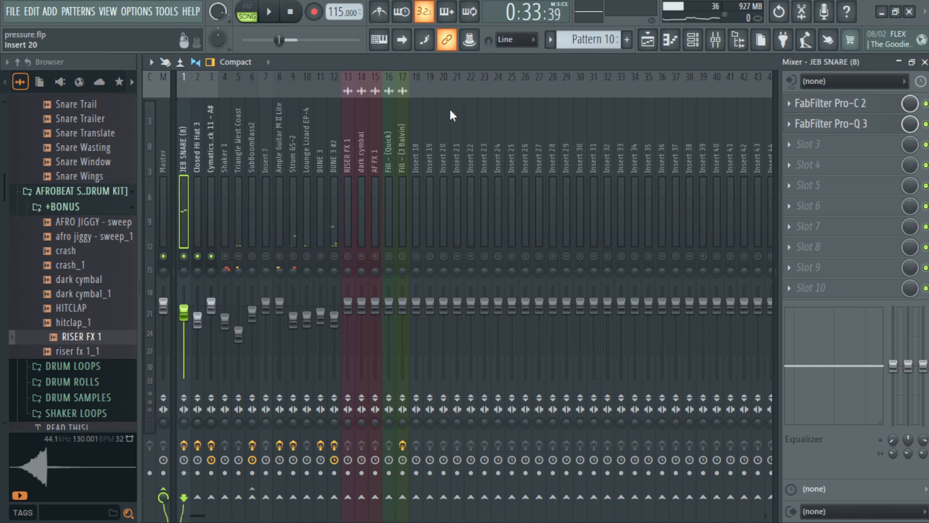
left_click(645, 47)
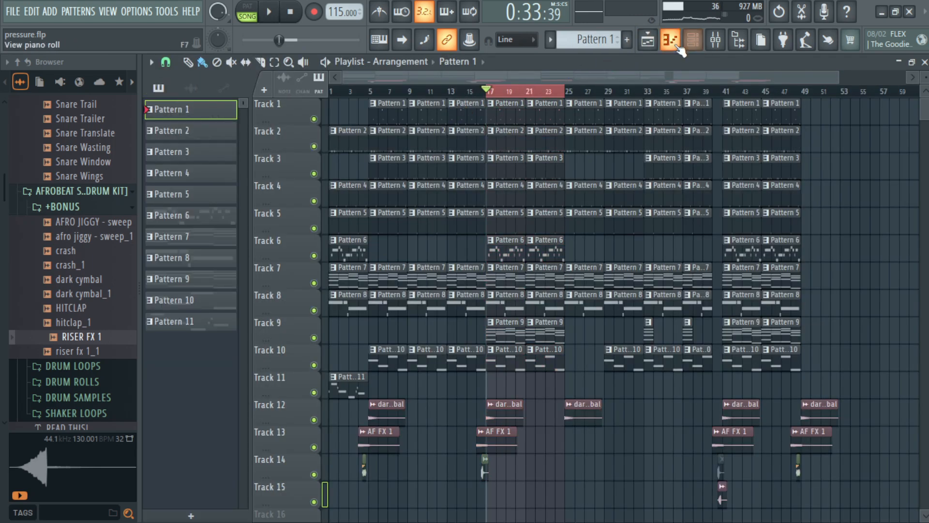
left_click(693, 40)
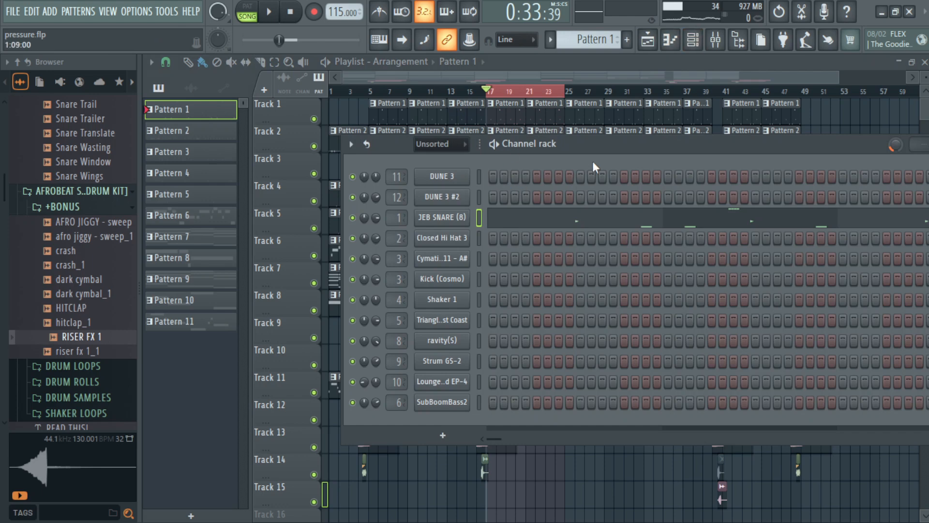
left_click_drag(612, 149, 515, 150)
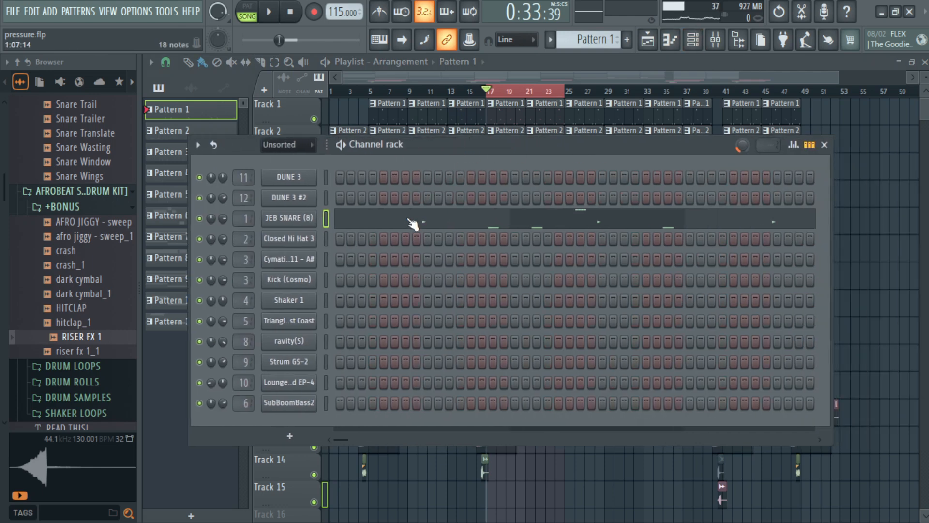
left_click(411, 222)
scroll(412, 223, "down", 3)
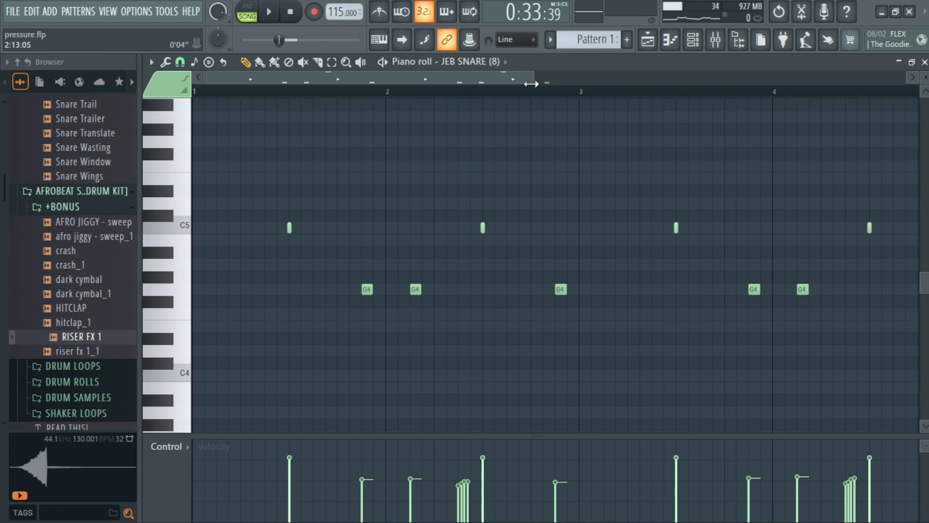
Show the note pan values for the JEB SNARE (8) notes across all four bars and examine the high snare rolls
left_click_drag(531, 83, 790, 116)
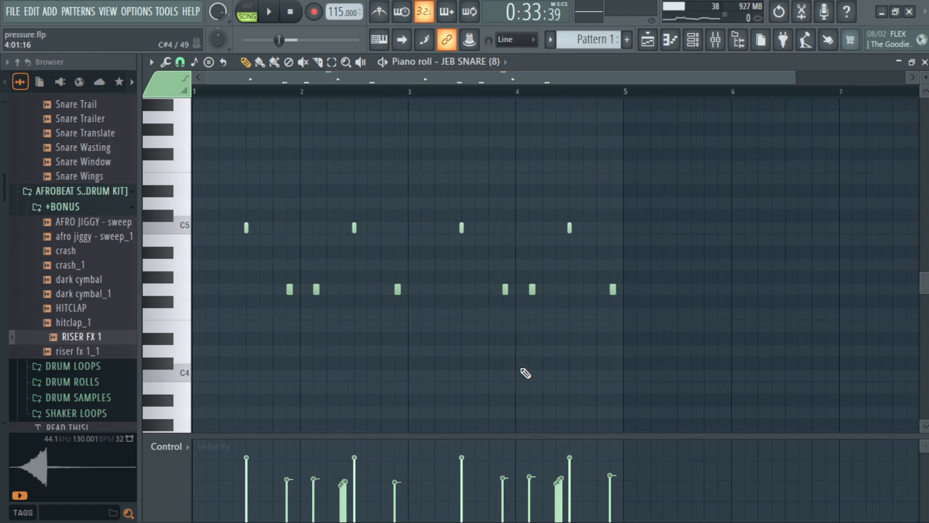
left_click(185, 448)
left_click(187, 438)
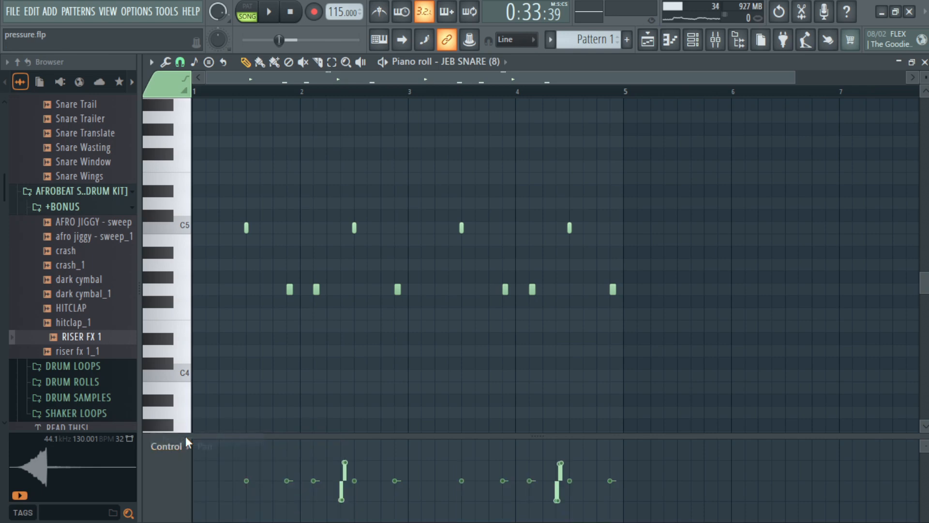
scroll(372, 239, "up", 4)
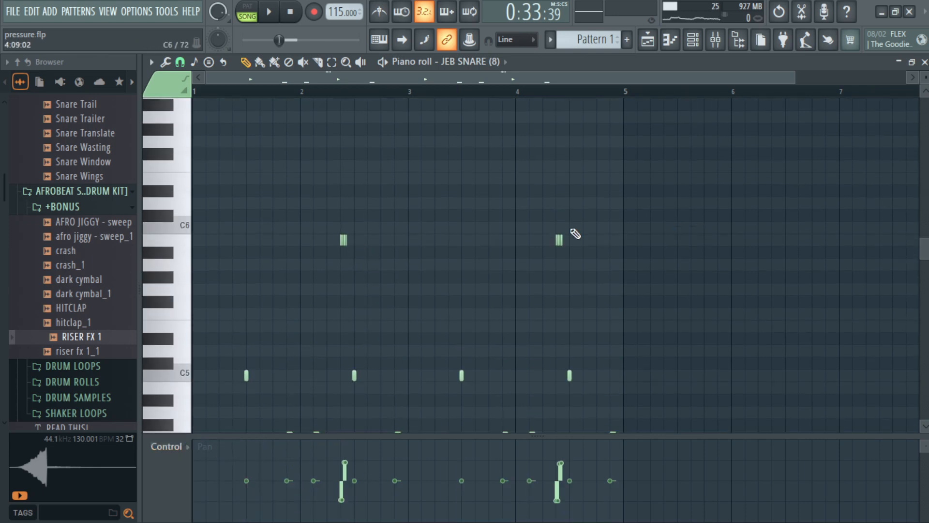
scroll(446, 294, "down", 1)
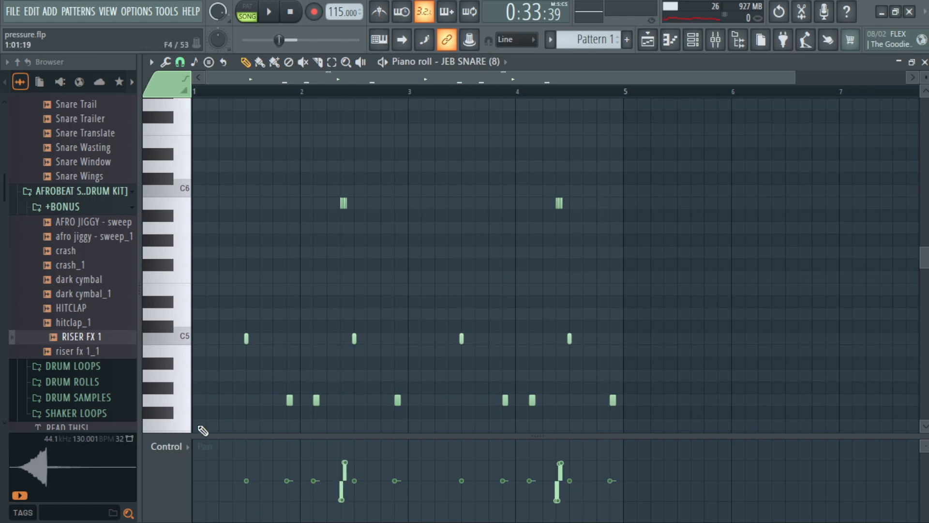
Show the note velocity values for the JEB SNARE (8) notes and examine the hits at C5 and below
left_click(188, 446)
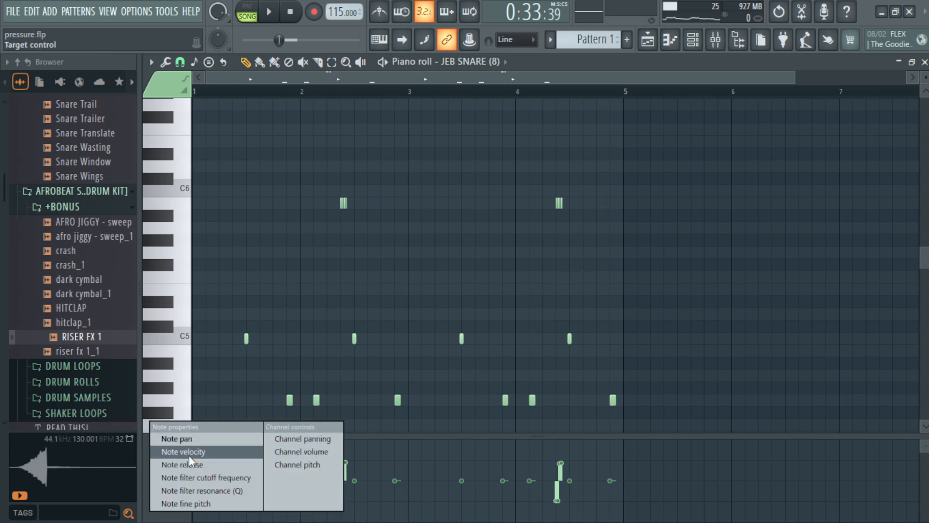
left_click(190, 452)
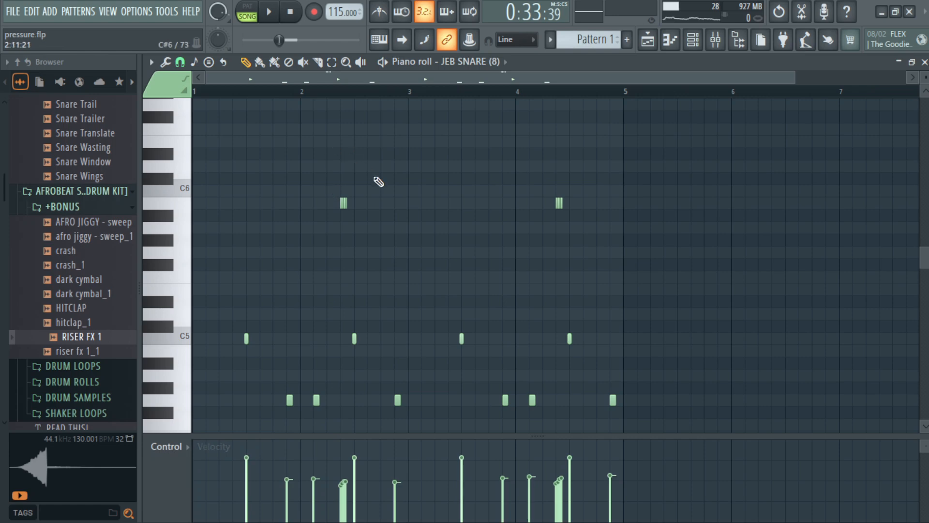
scroll(378, 182, "down", 4)
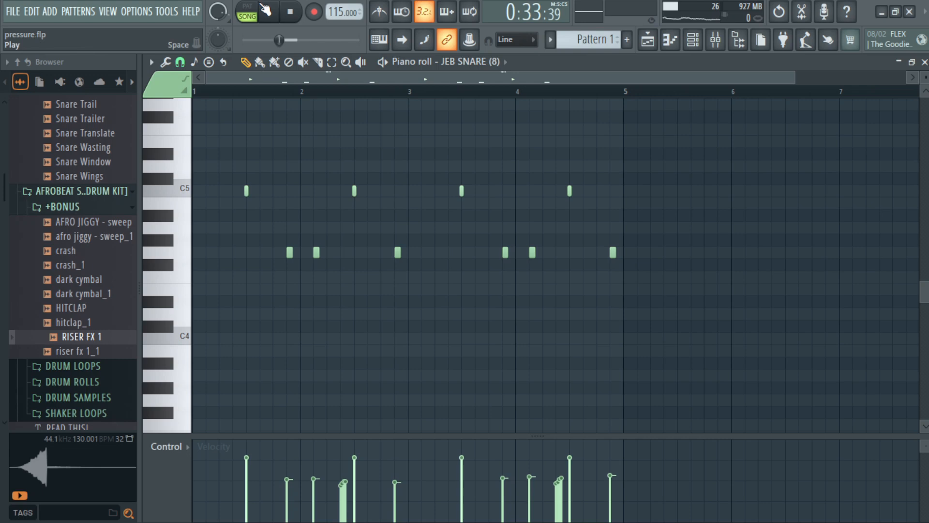
Play Pattern 1 in pattern mode to hear the snare notes, then stop and return to song mode
left_click(247, 11)
left_click(268, 12)
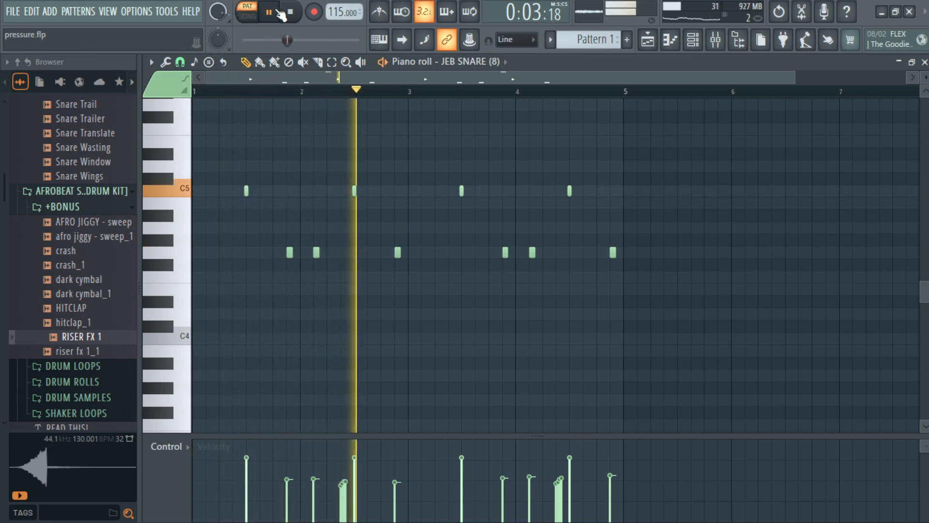
scroll(311, 193, "up", 3)
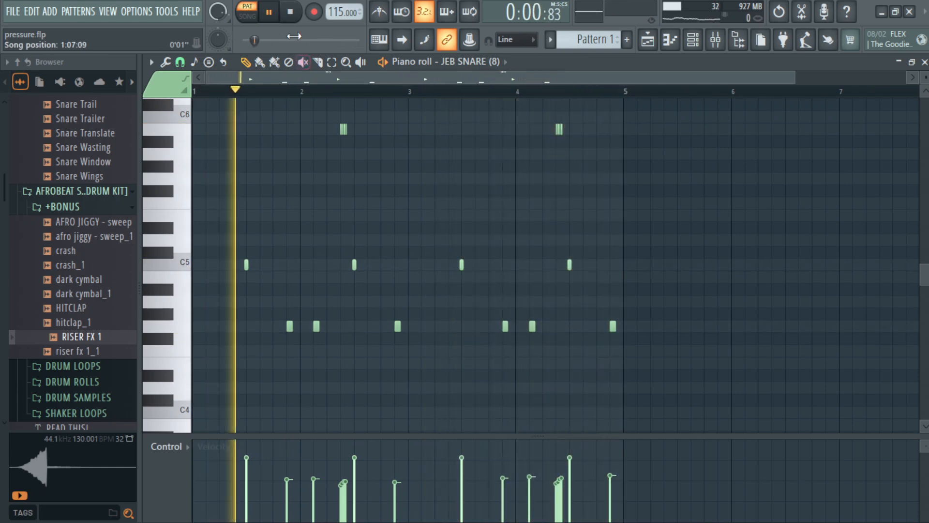
left_click(294, 14)
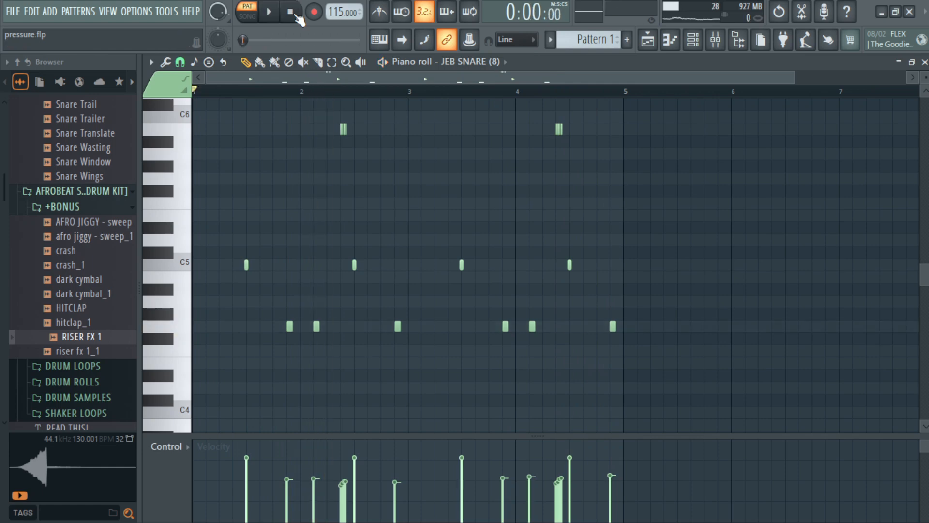
left_click(247, 16)
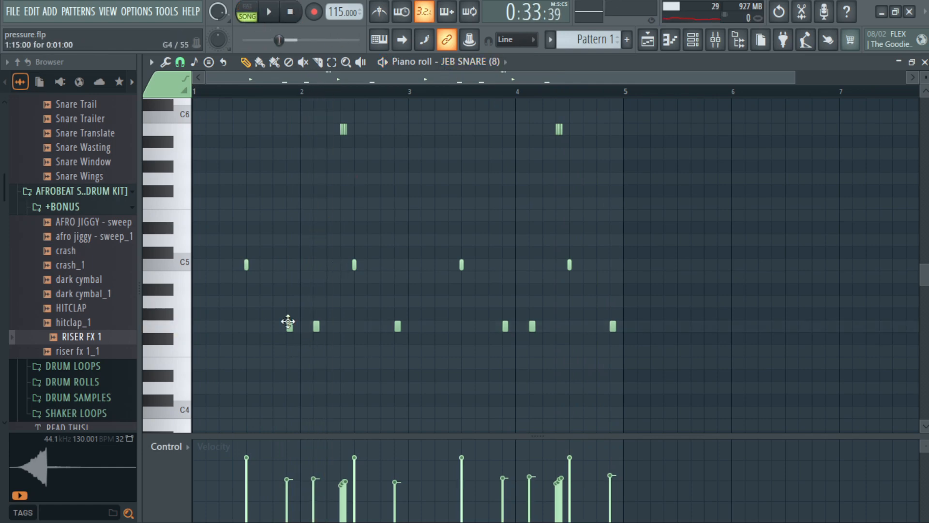
Open the mixer and play the section with the Shaker 1 track unmuted to check its level, then stop playback
left_click(700, 43)
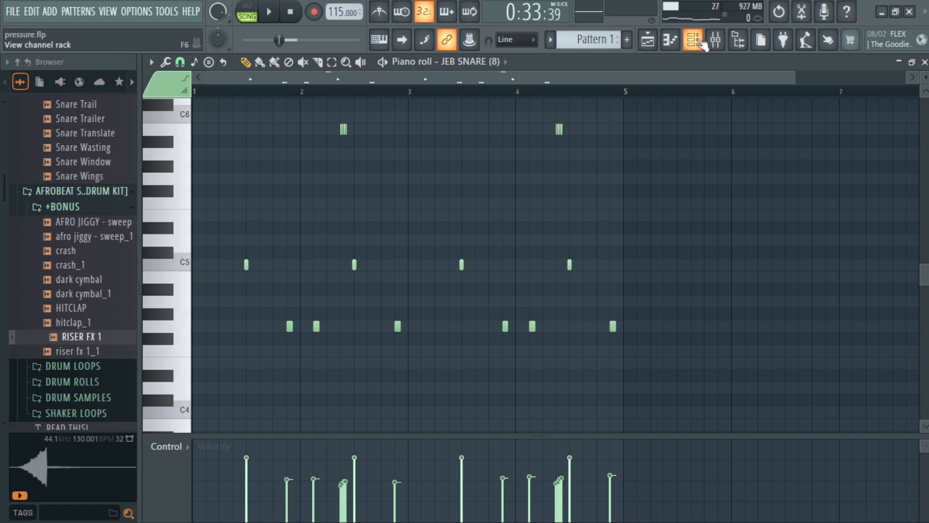
left_click(714, 40)
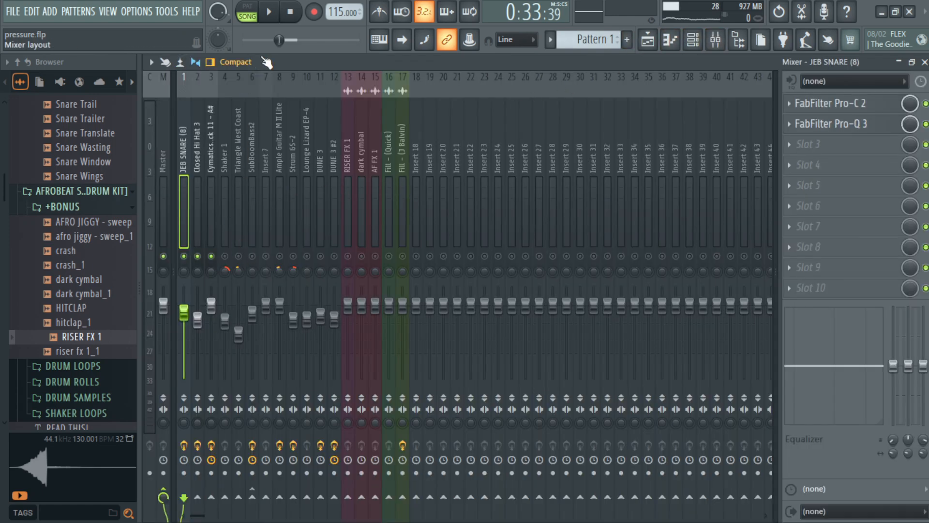
left_click(274, 15)
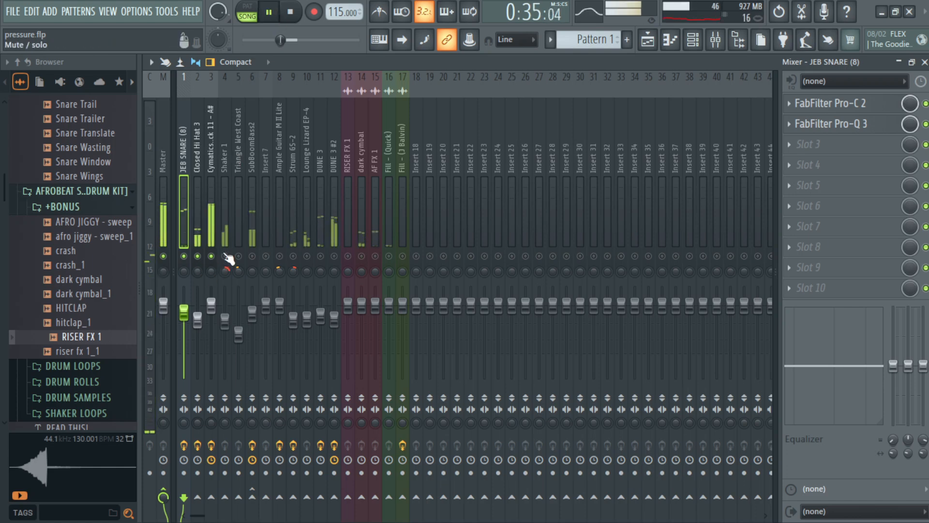
left_click(223, 227)
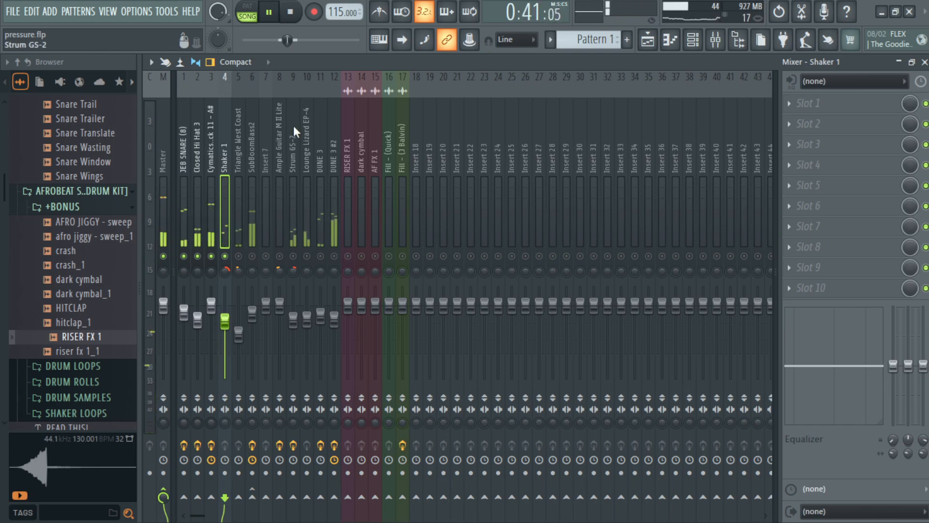
left_click(296, 20)
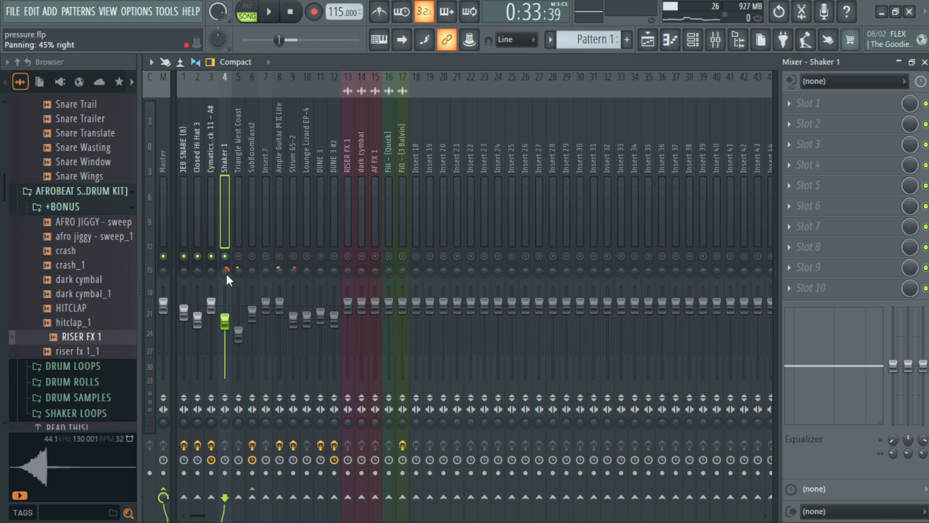
Play the section and unmute the Triangle West Coast mixer track, keeping SubBoomBass2 muted
left_click(279, 17)
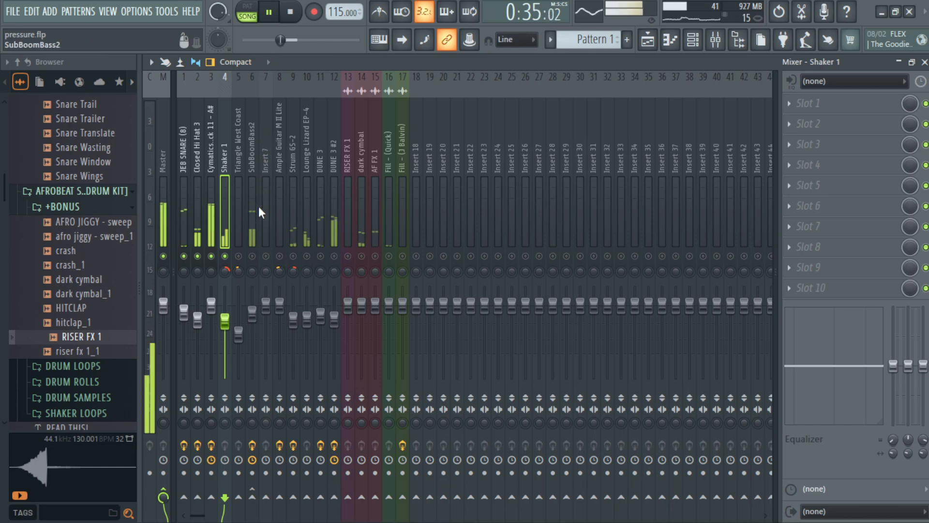
left_click(252, 256)
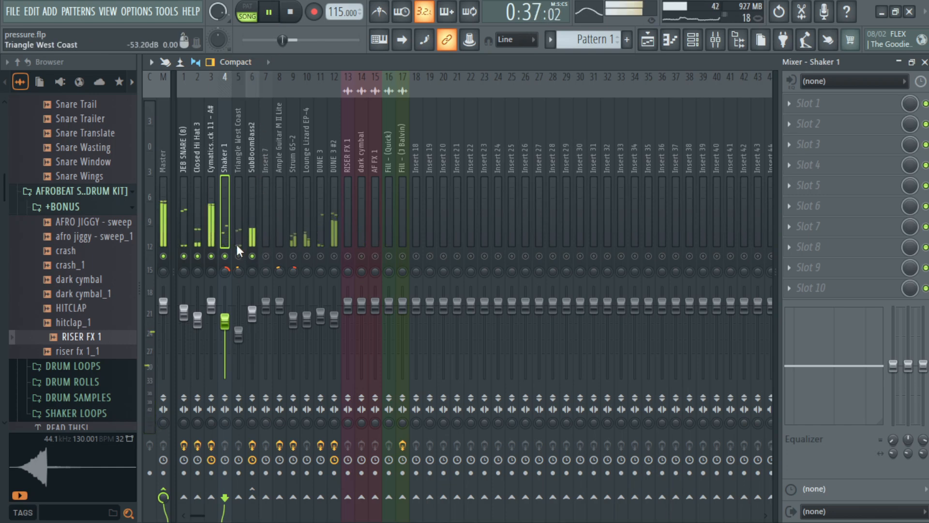
left_click(237, 244)
left_click(238, 256)
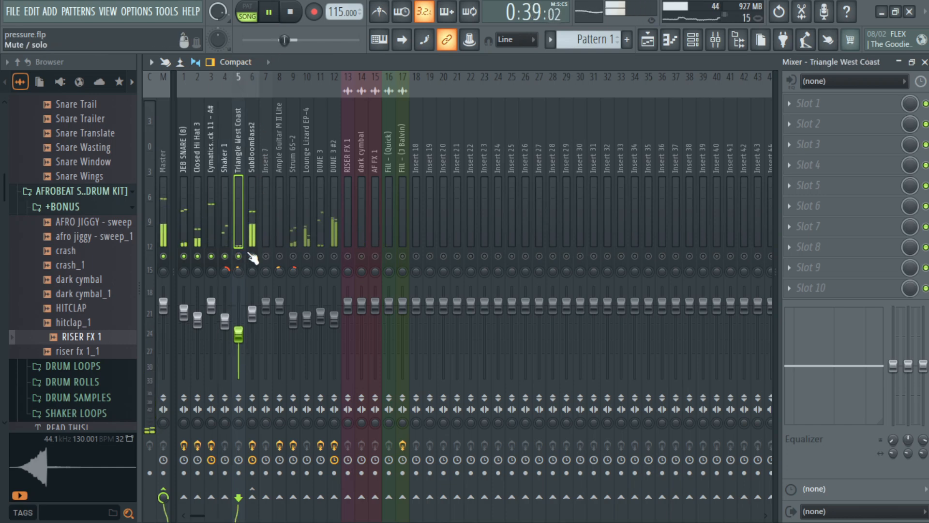
left_click(252, 256)
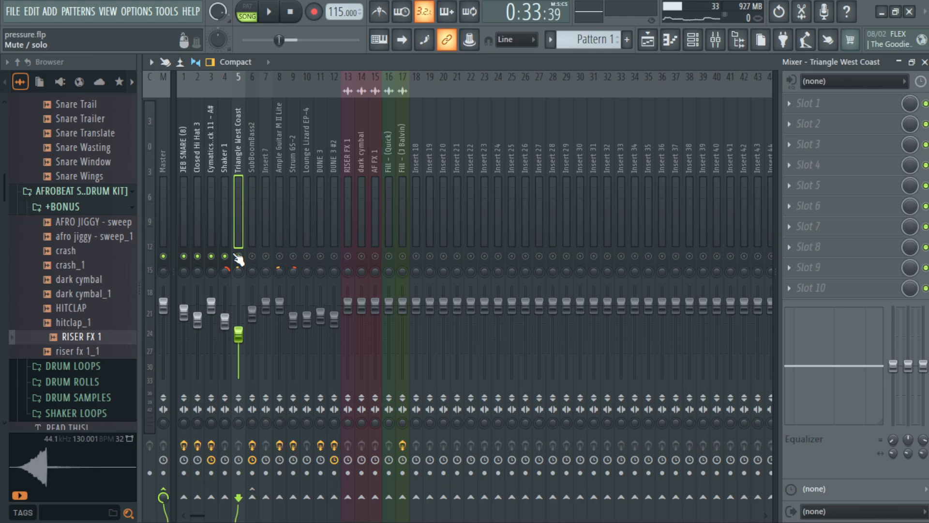
Replay the section and unmute the SubBoomBass2 track to check the bass level against the drums, then stop playback
left_click(274, 18)
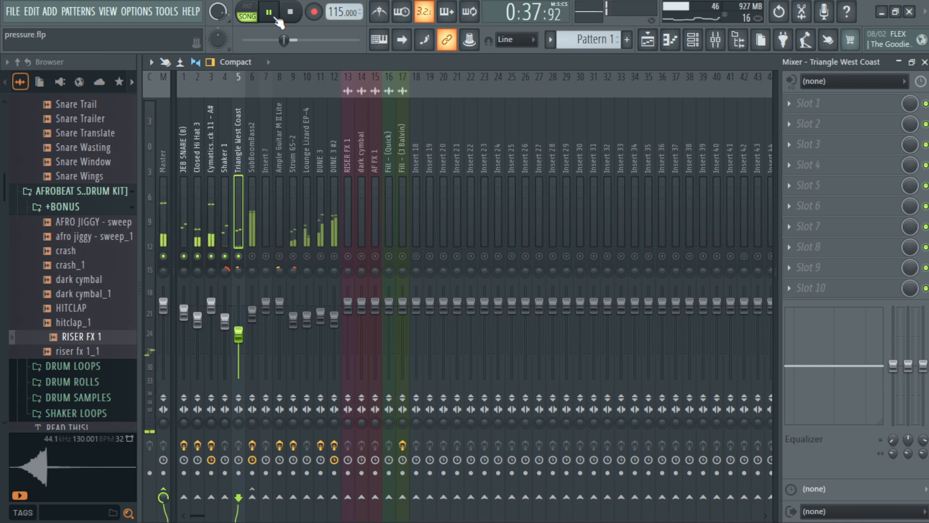
left_click(254, 243)
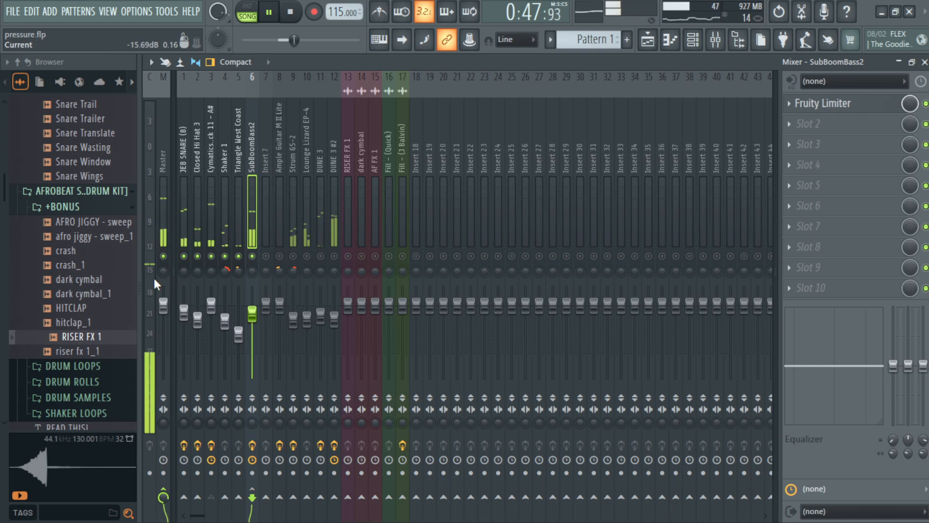
left_click(287, 20)
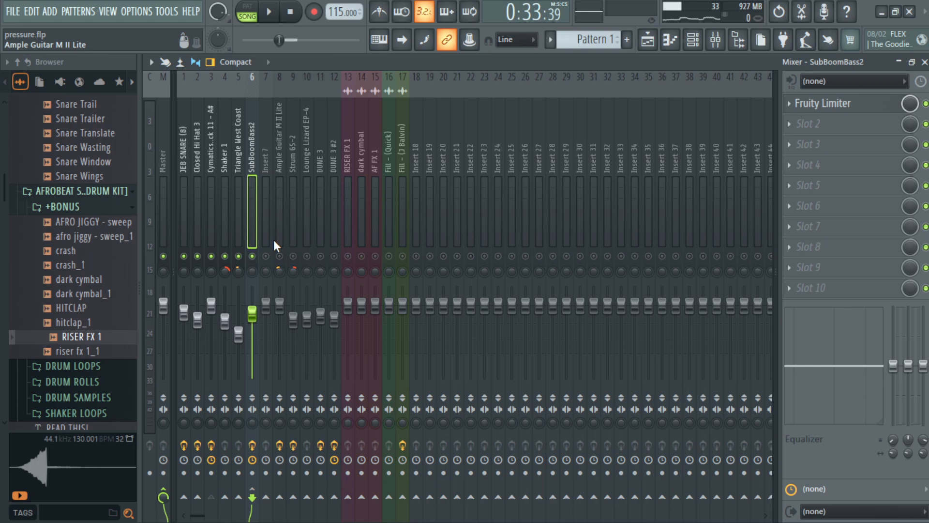
Play the section and audition the DUNE 3 #2 track over drums and bass, then mute it to hear DUNE 3 instead
left_click(278, 20)
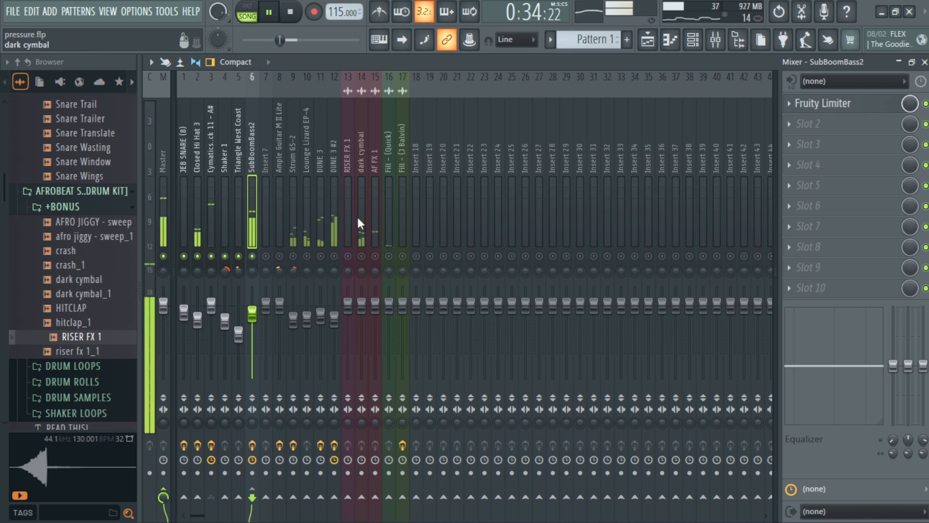
left_click(335, 219)
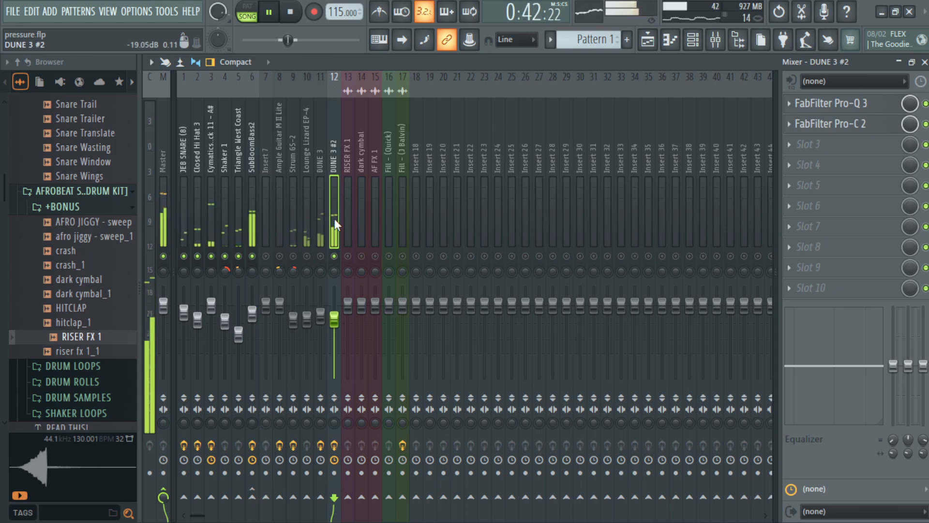
left_click(321, 256)
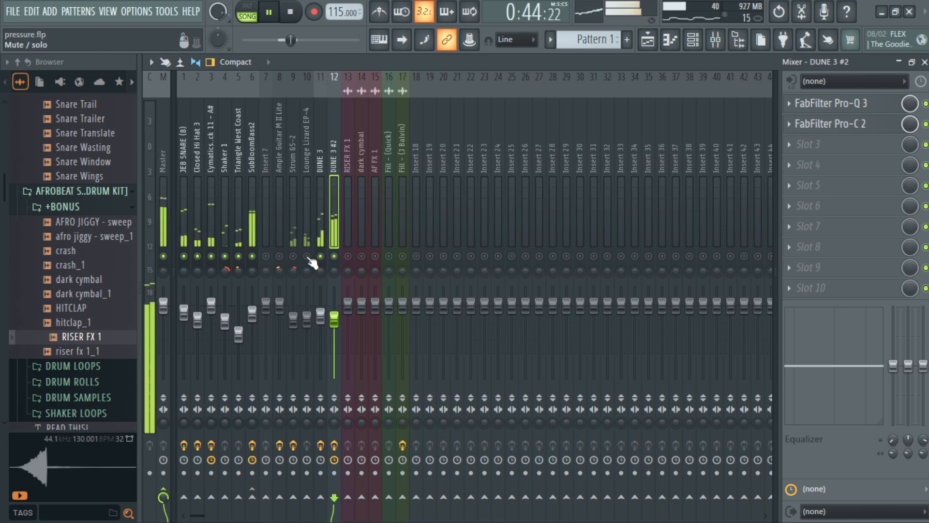
left_click(333, 257)
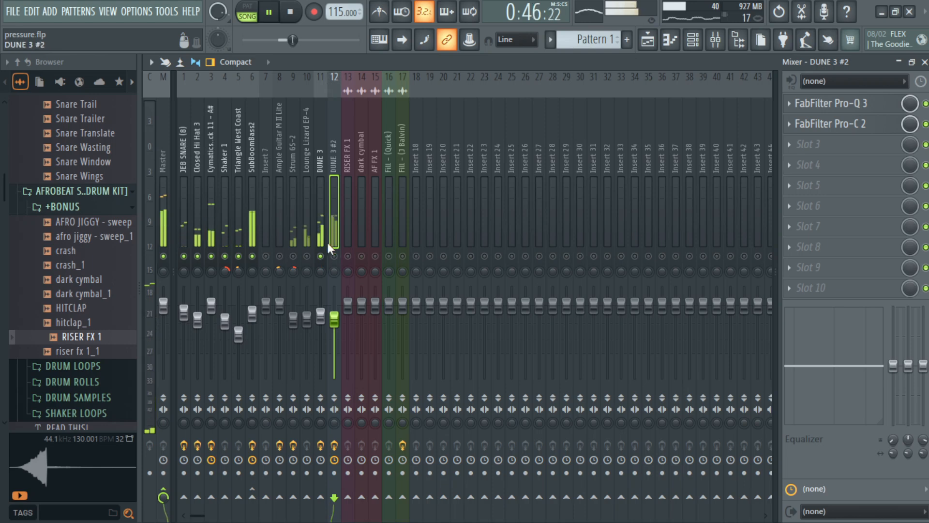
left_click(324, 228)
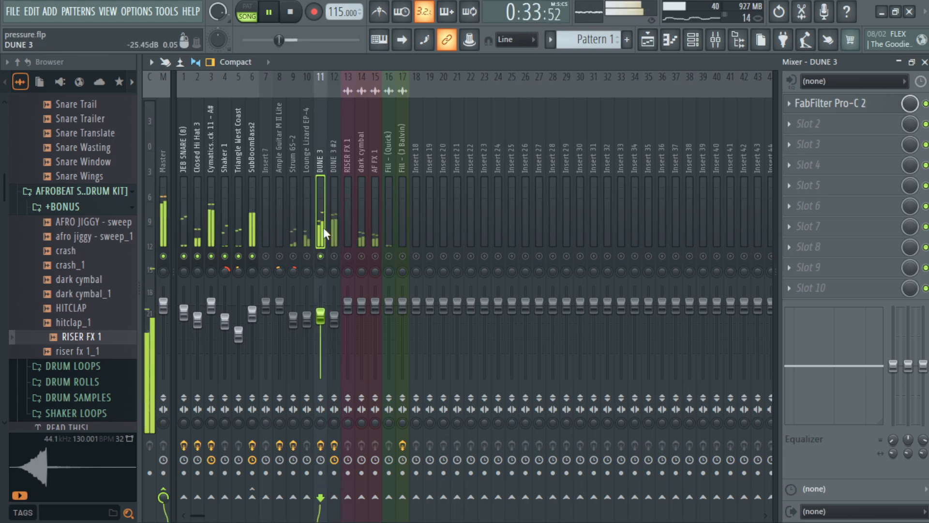
Unmute the Lounge Lizard EP-4 track and mute DUNE 3 to check the electric piano's level, then stop playback
left_click(307, 256)
left_click(320, 255)
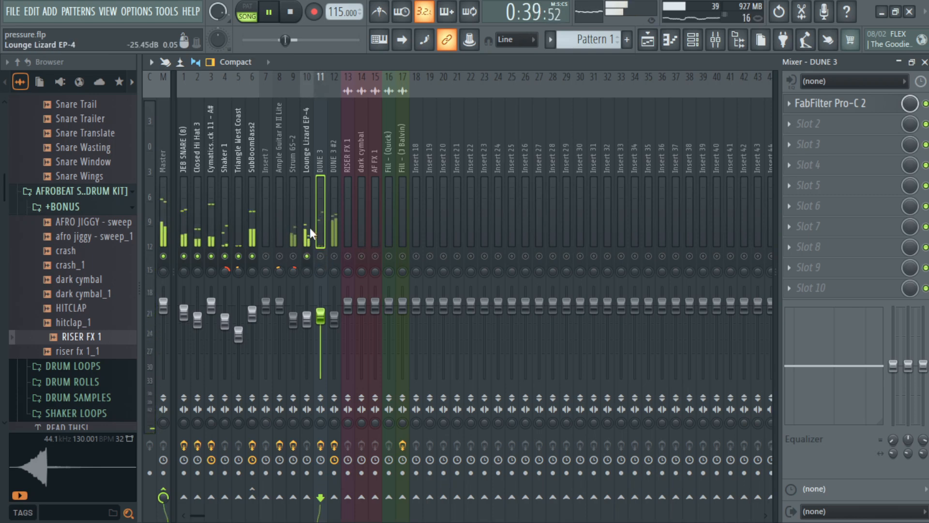
left_click(310, 227)
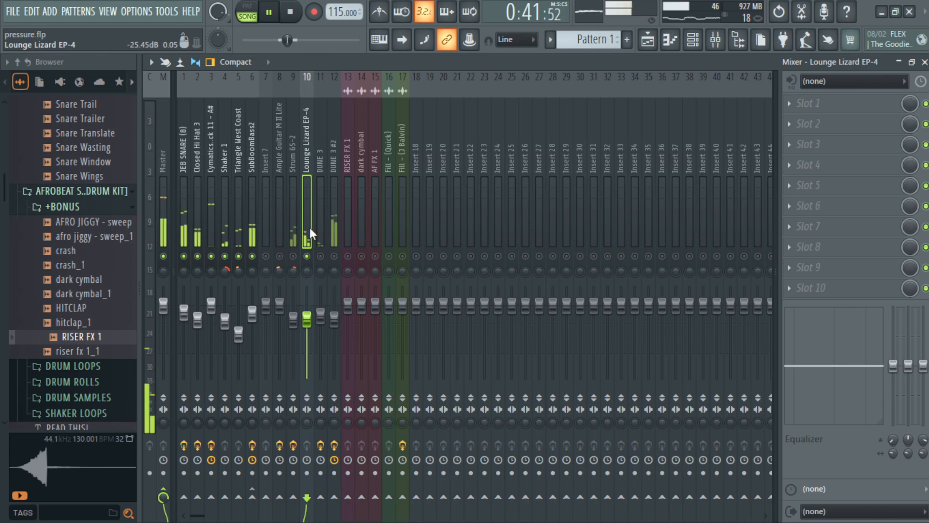
left_click(292, 18)
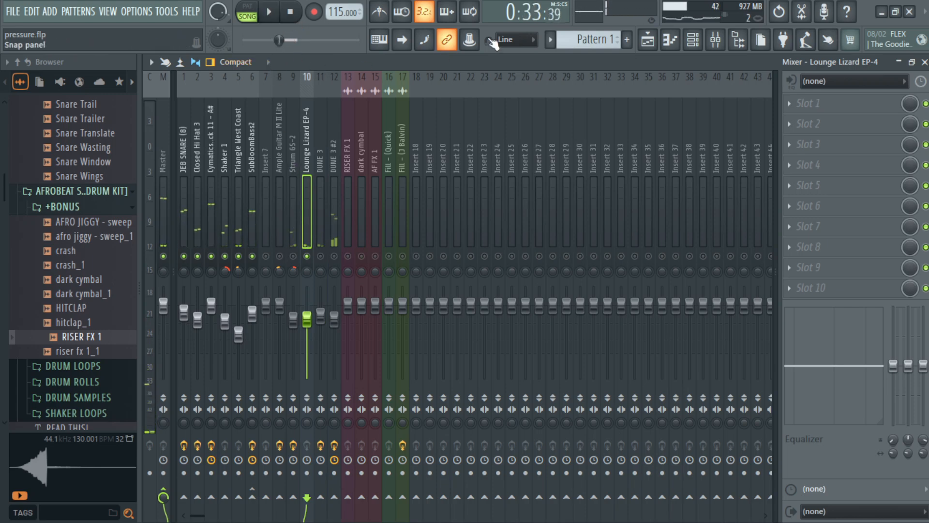
Glance at the channel rack, then replay the section with the Strum GS-2 mixer track unmuted
left_click(702, 40)
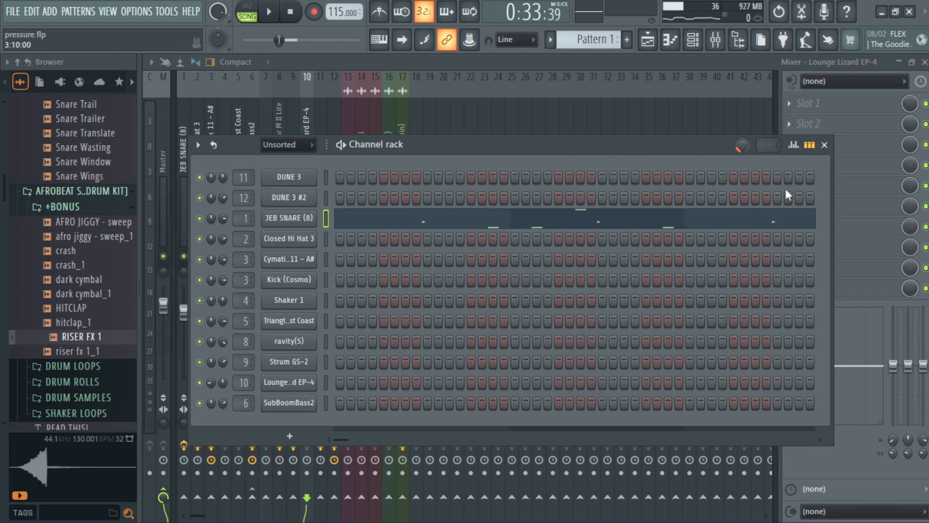
left_click(825, 145)
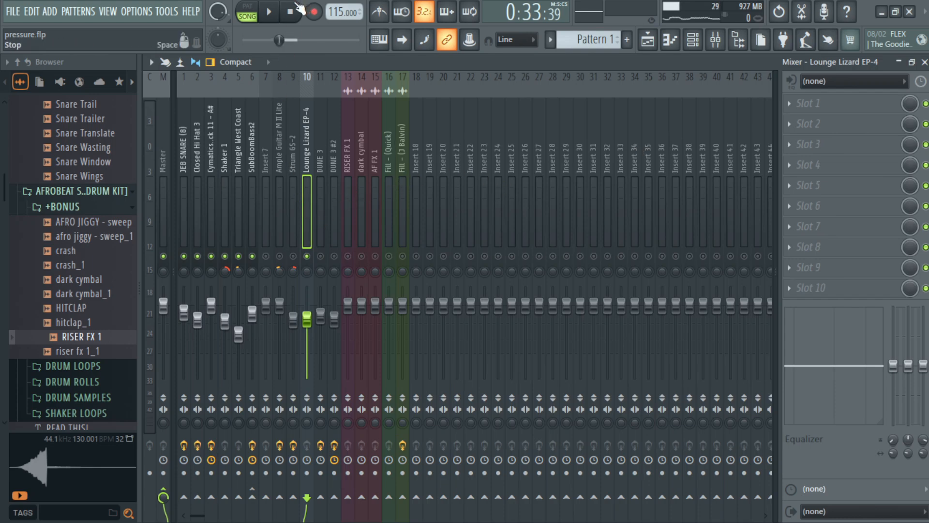
left_click(280, 19)
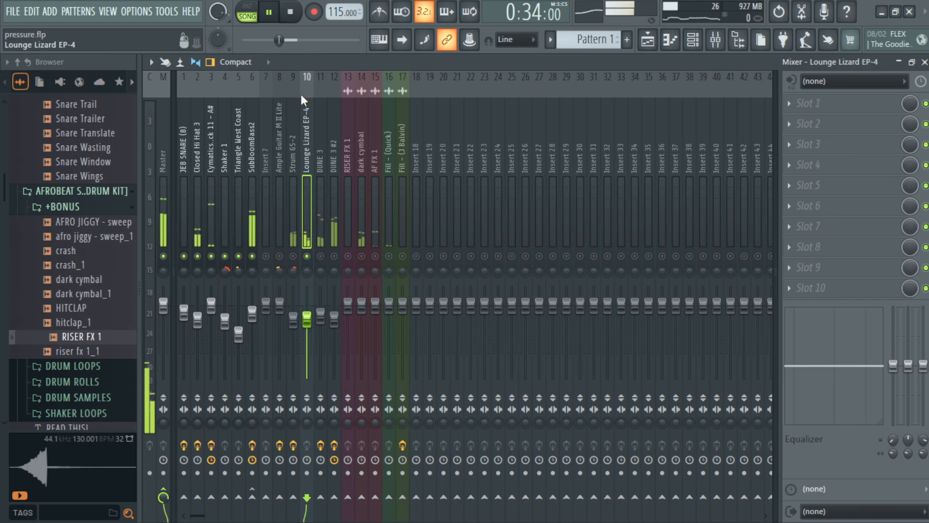
left_click(292, 256)
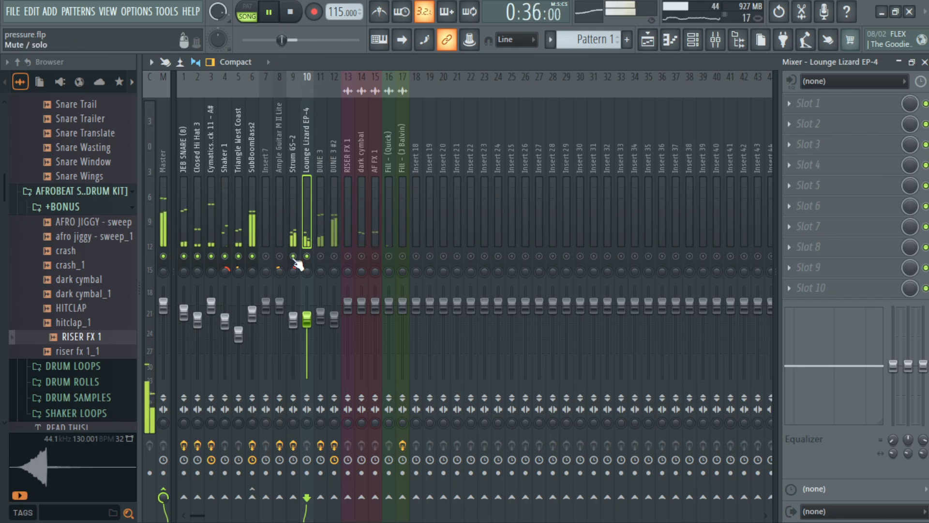
Mute the Lounge Lizard EP-4 track, listen to the section with the Strum GS-2 track selected, then stop playback
left_click(307, 257)
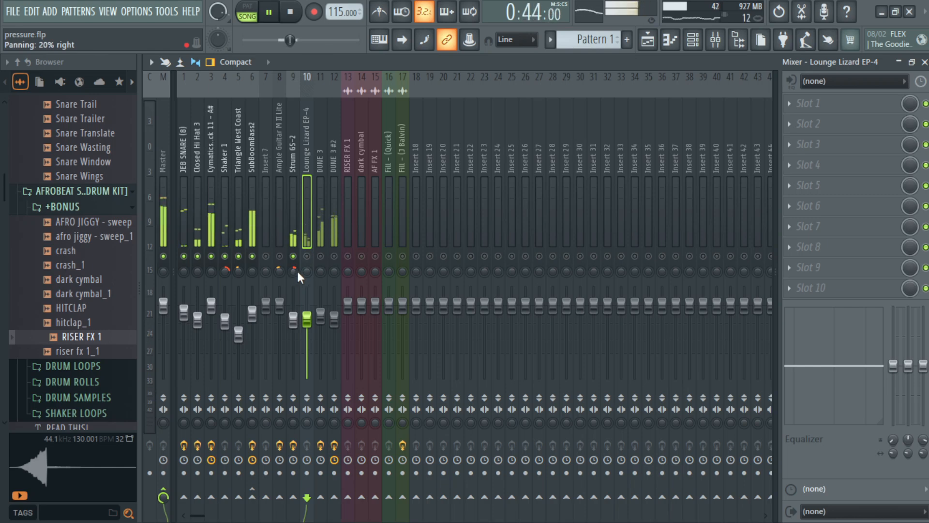
left_click(286, 240)
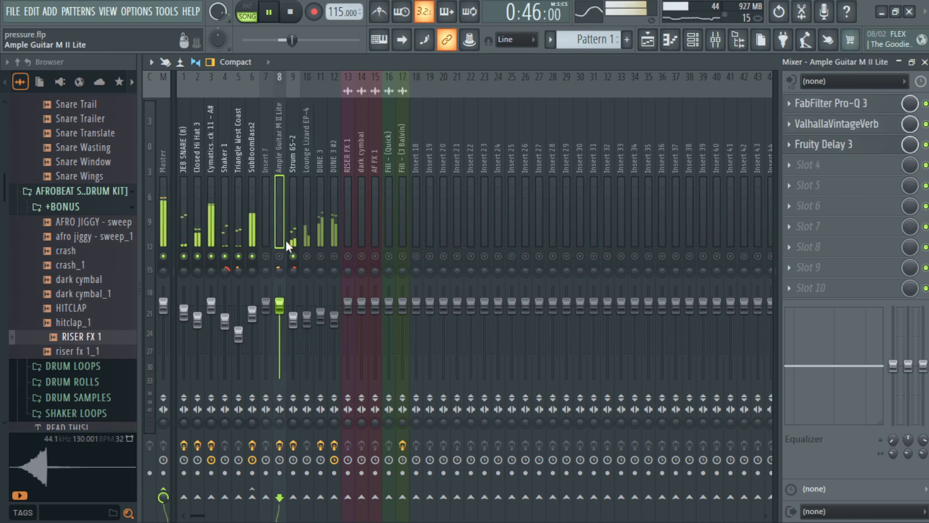
left_click(292, 238)
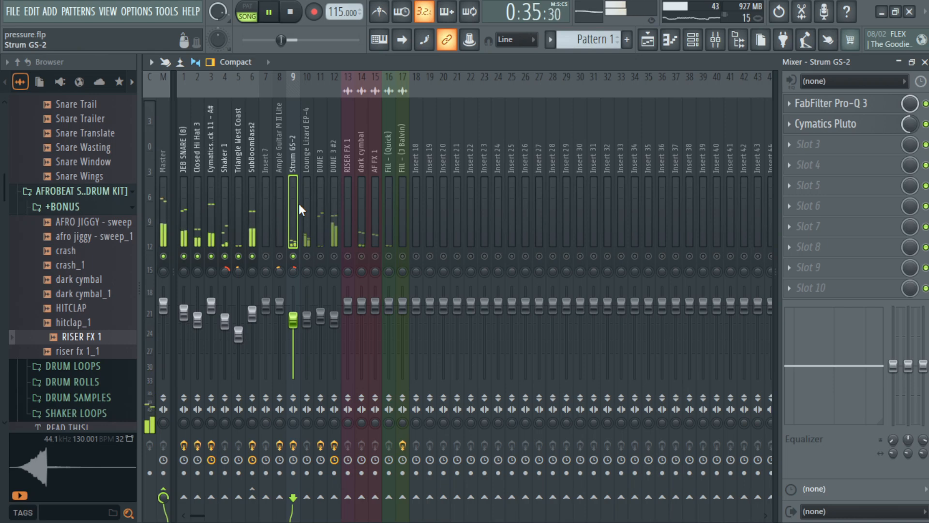
left_click(294, 18)
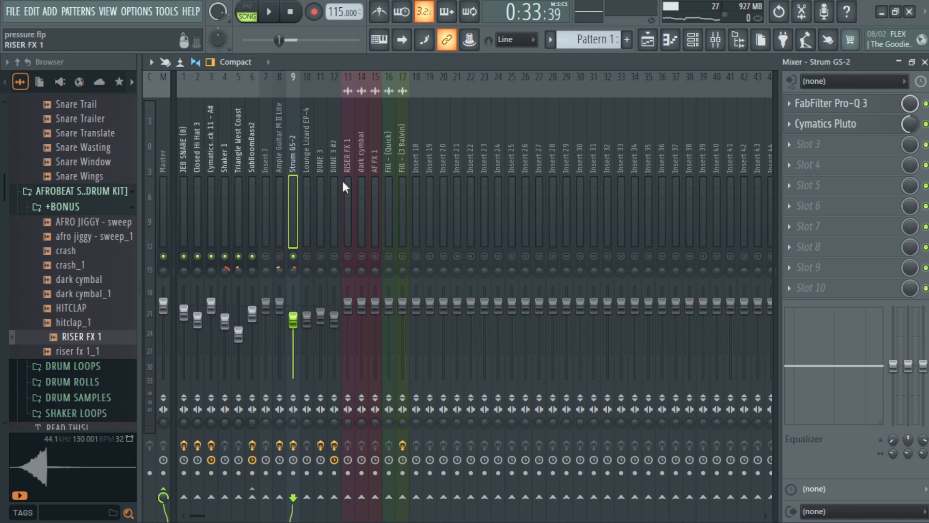
Unmute all mixer tracks, then solo the Cymatics Cobra Kick track and select it
right_click(334, 255)
right_click(334, 256)
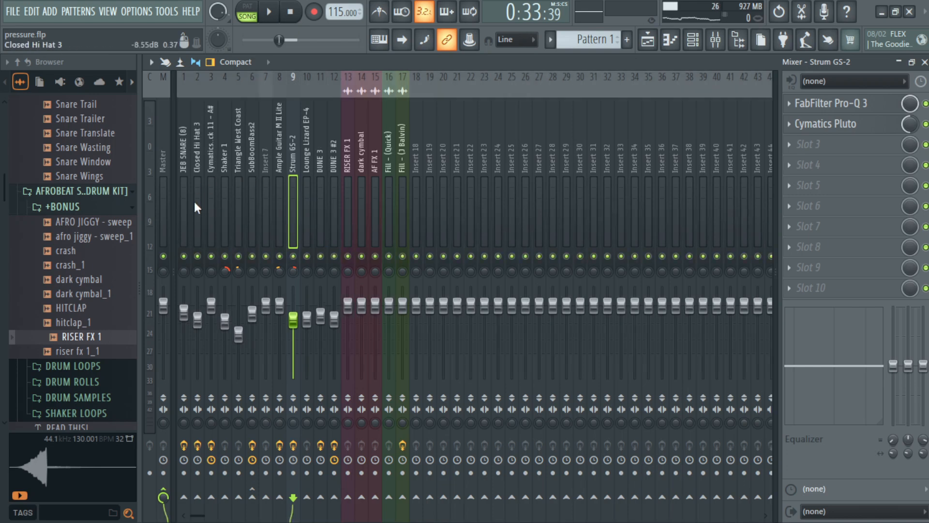
right_click(212, 256)
left_click(215, 234)
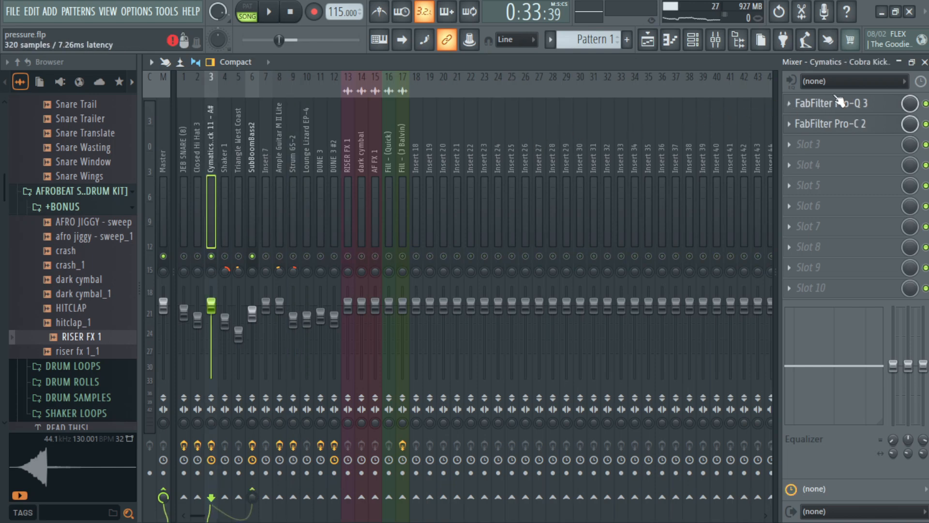
Open the kick's FabFilter Pro-Q 3, examine its EQ bands while playing the section, then close the plugin
left_click(855, 102)
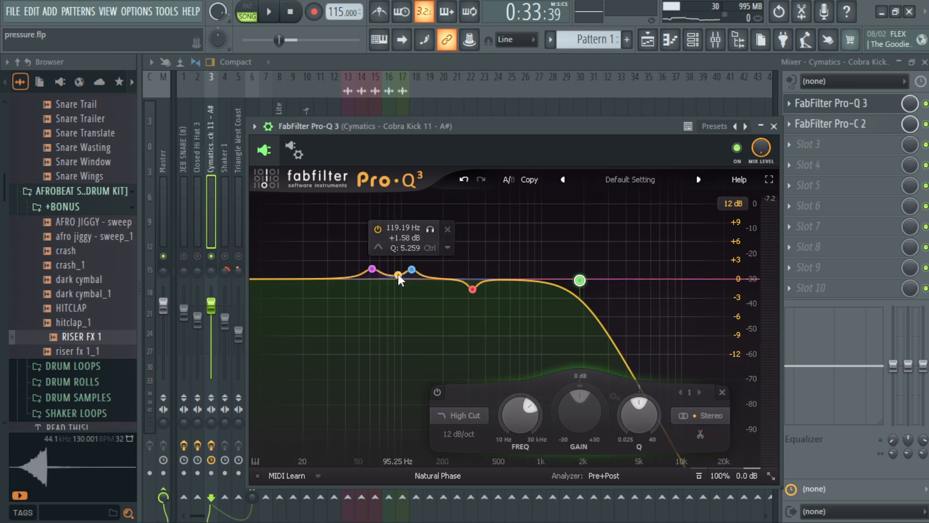
left_click(270, 13)
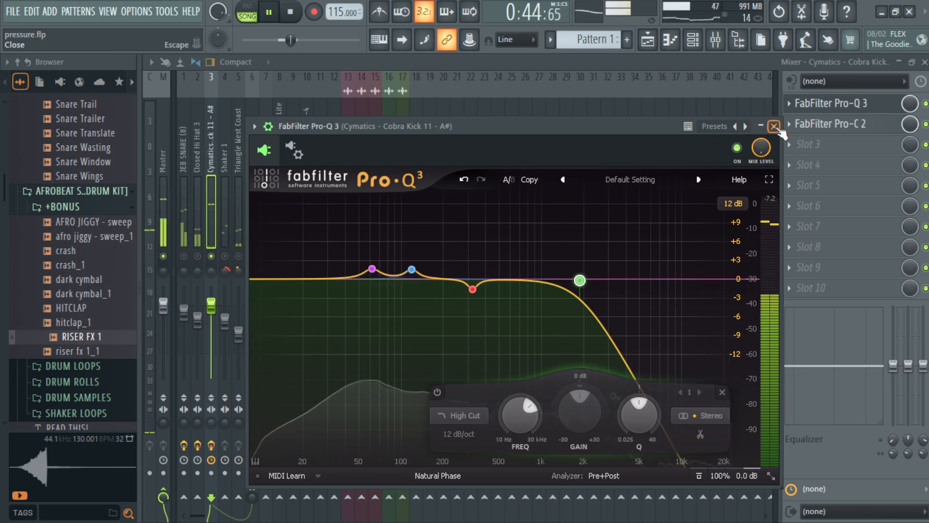
left_click(774, 126)
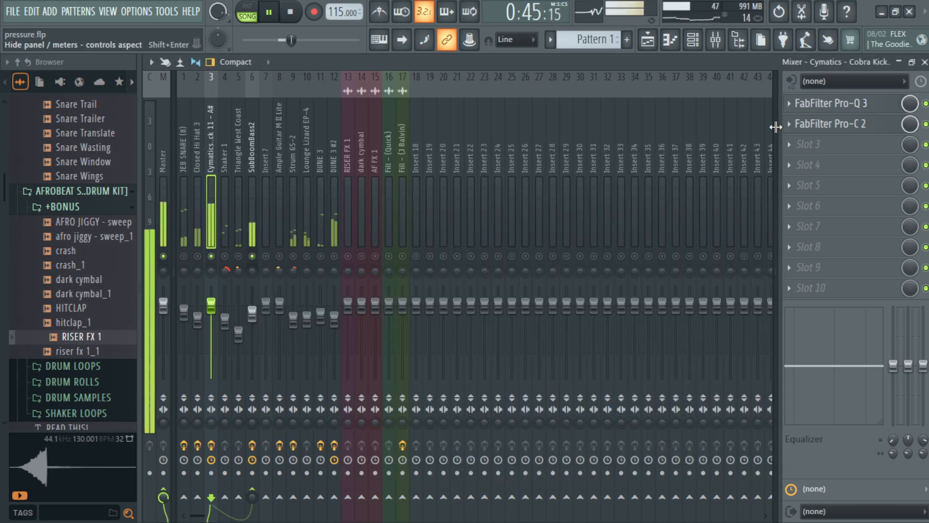
Open the kick's FabFilter Pro-C 2, examine its compression and threshold during playback, then close it
left_click(831, 126)
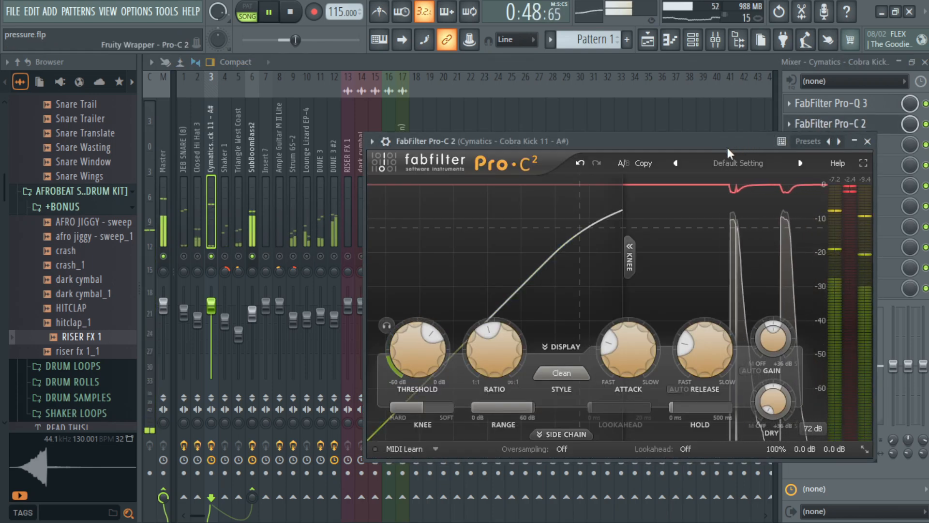
left_click_drag(724, 143, 638, 113)
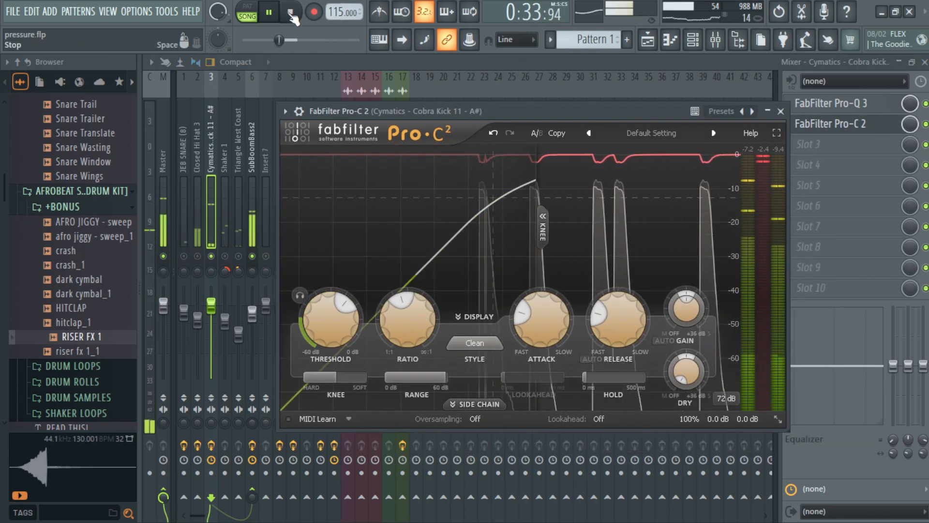
mouse_move(349, 312)
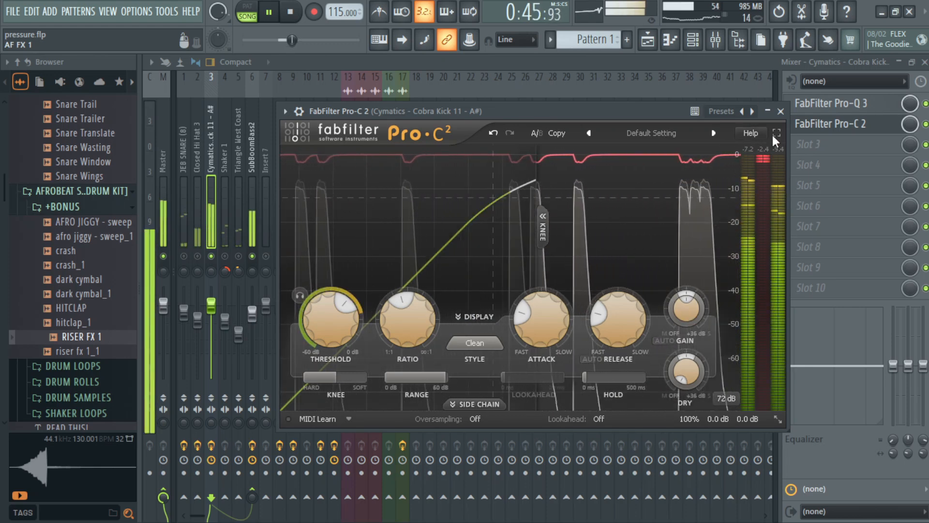
left_click(780, 112)
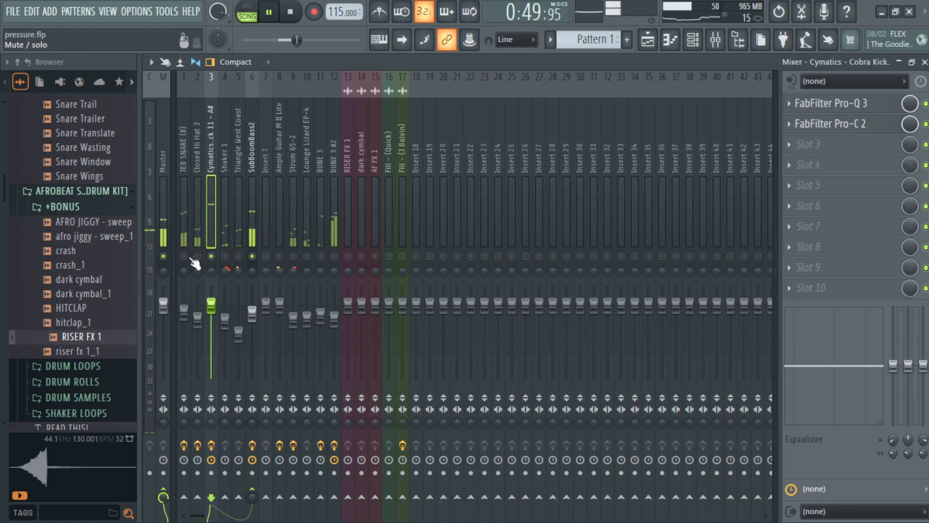
Solo the JEB SNARE (8) track and play it with its effect slots bypassed, then pause playback
left_click(182, 218)
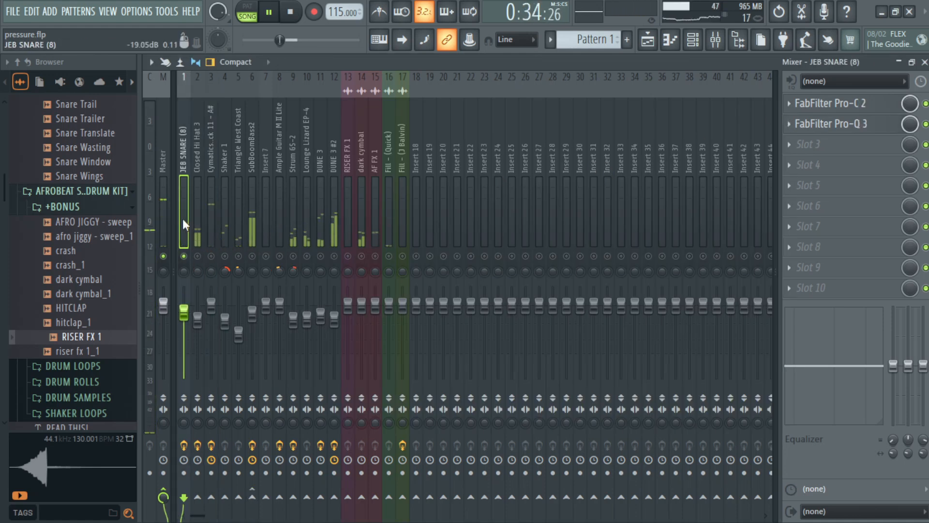
left_click(290, 12)
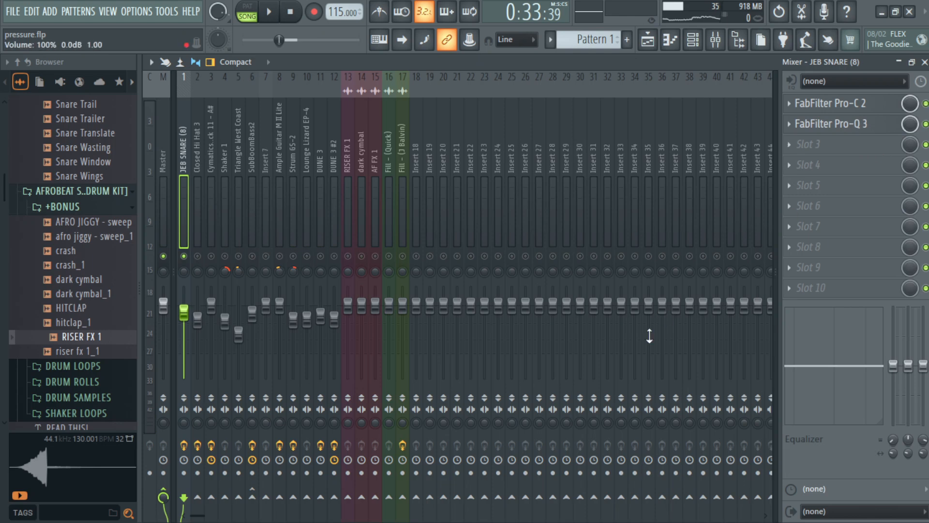
left_click(184, 444)
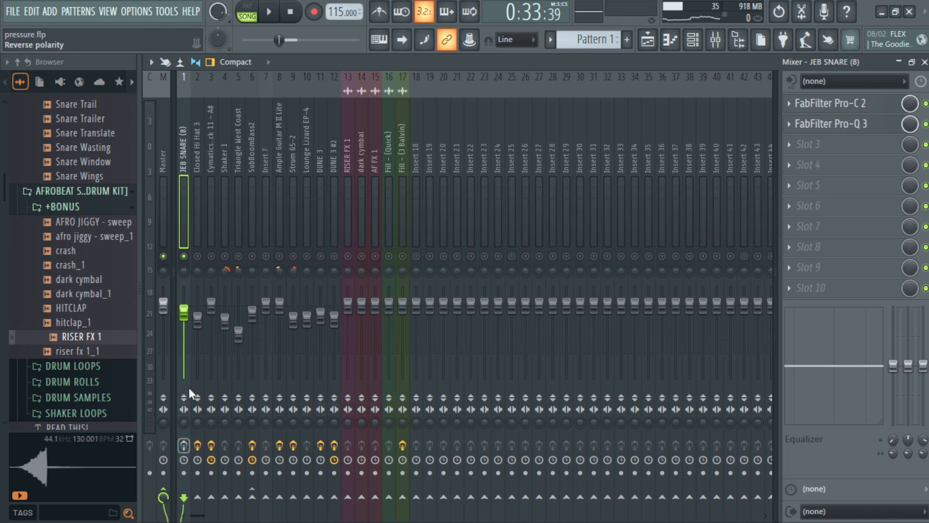
left_click(270, 13)
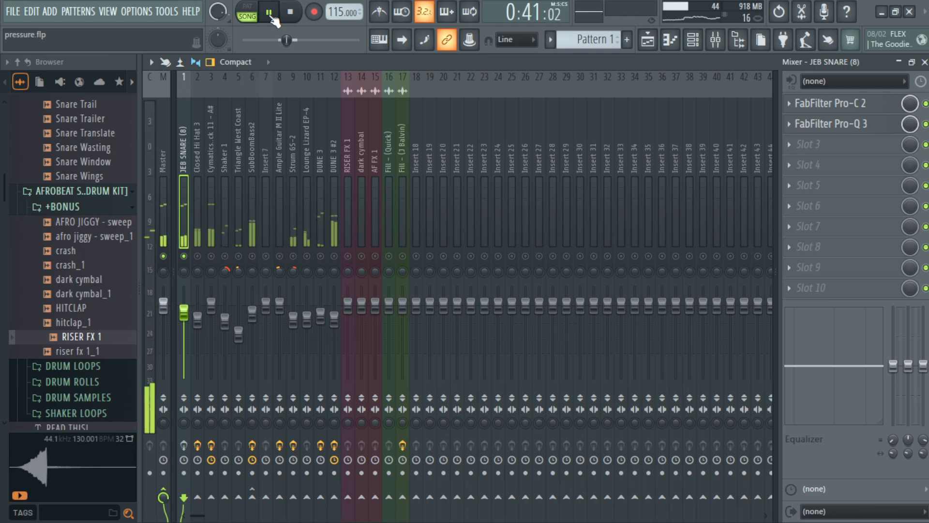
left_click(276, 16)
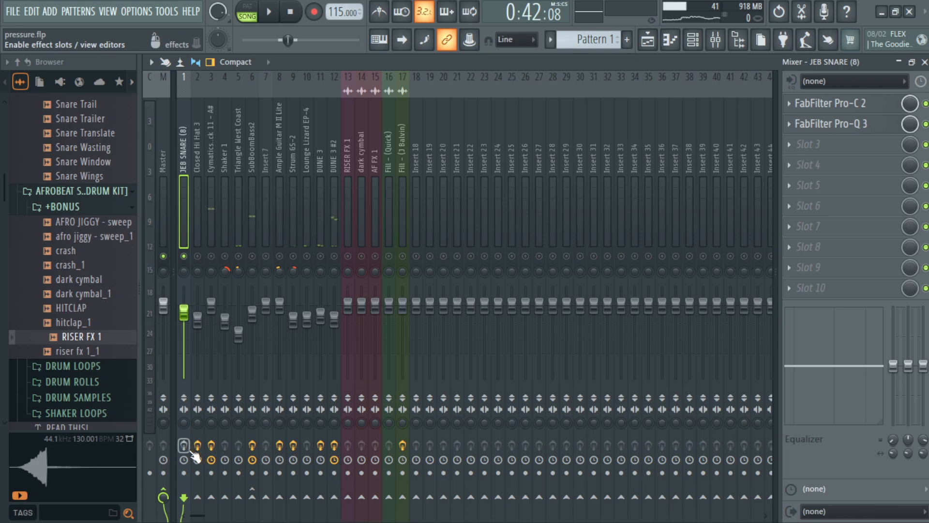
With the snare's effects re-enabled, look over its FabFilter Pro-C 2 and then its FabFilter Pro-Q 3 settings
left_click(846, 107)
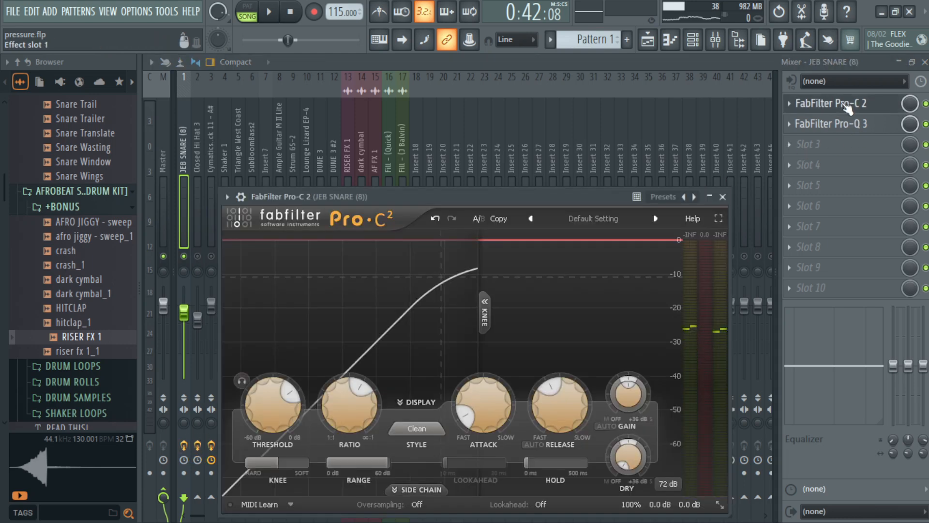
left_click(846, 107)
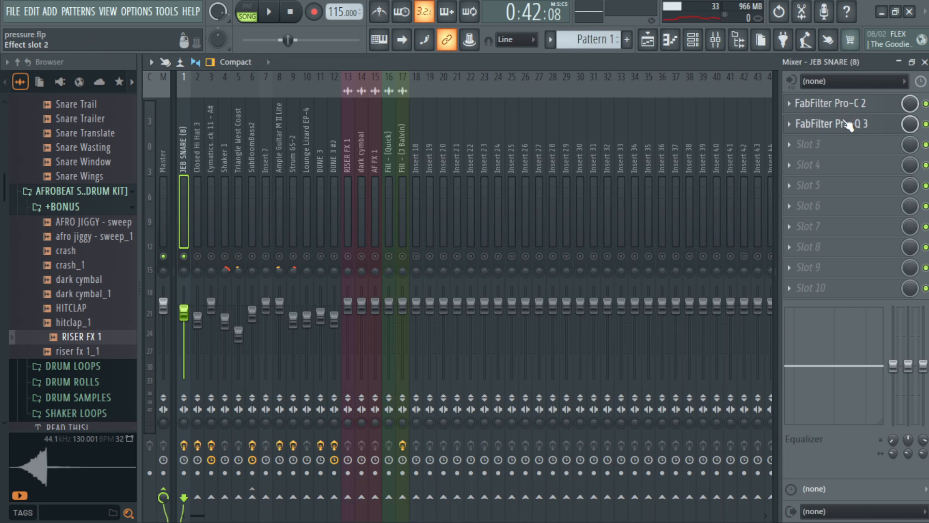
left_click(846, 125)
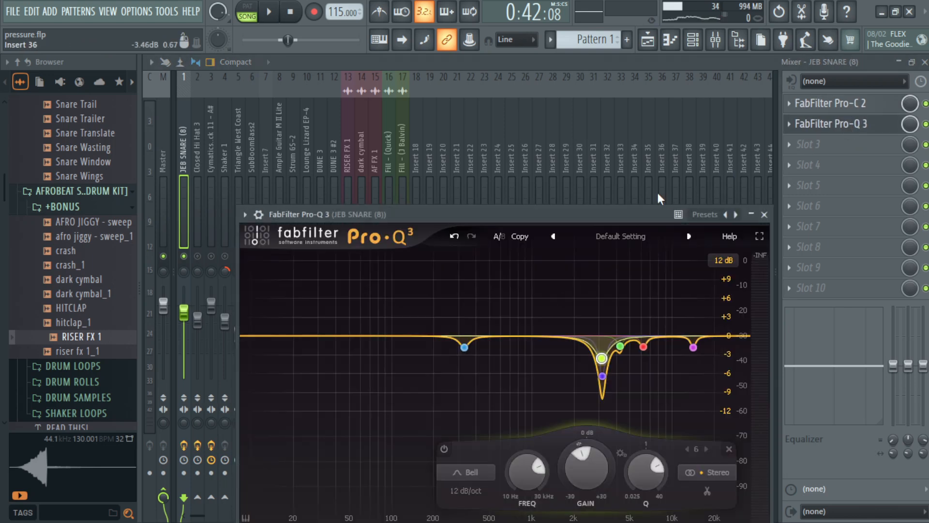
left_click_drag(612, 218, 633, 108)
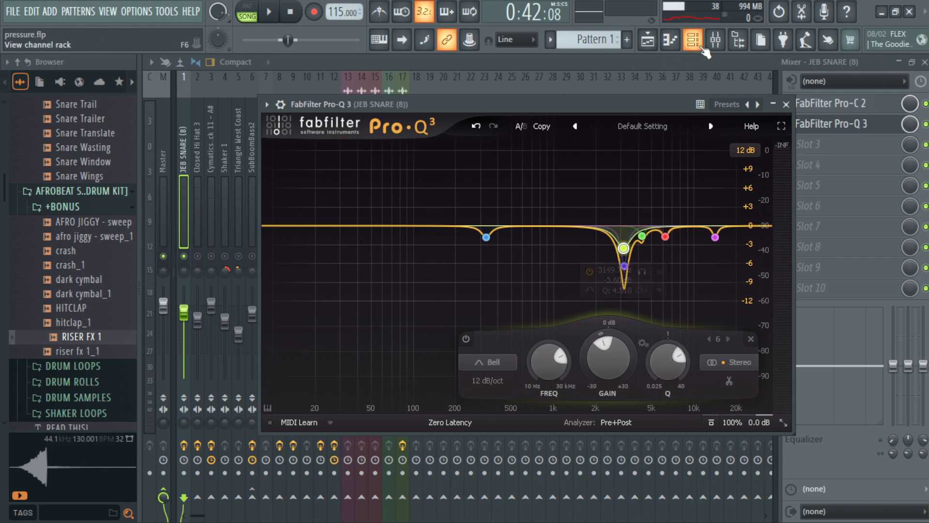
Examine the JEB SNARE (8) notes in the piano roll from the channel rack, then return to the mixer
left_click(693, 41)
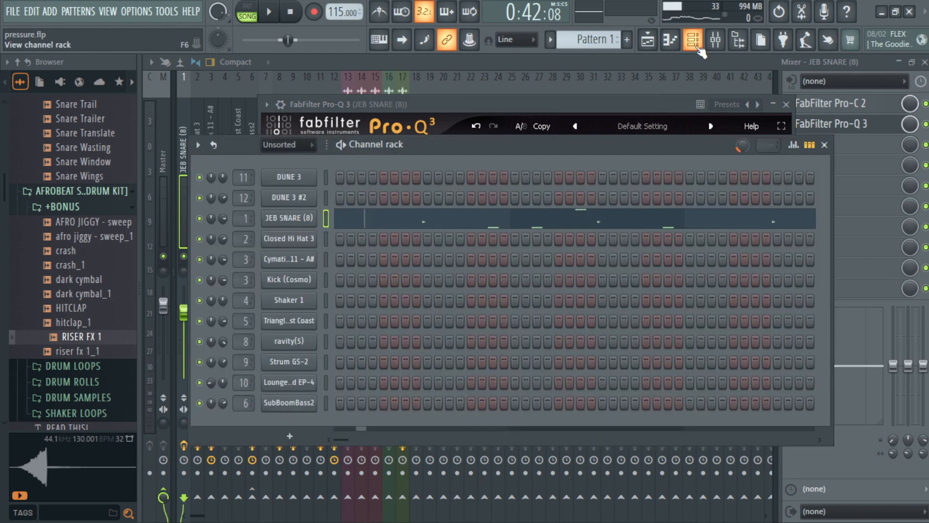
left_click(558, 226)
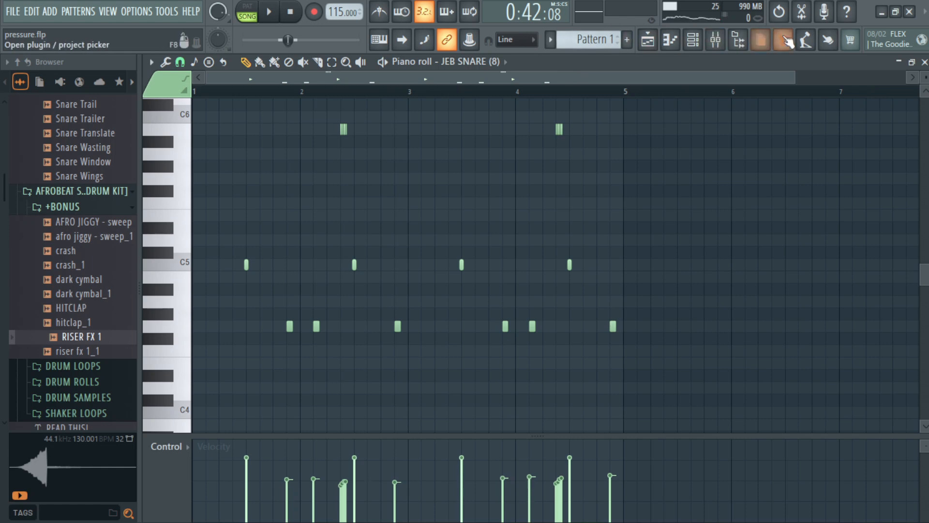
left_click(924, 62)
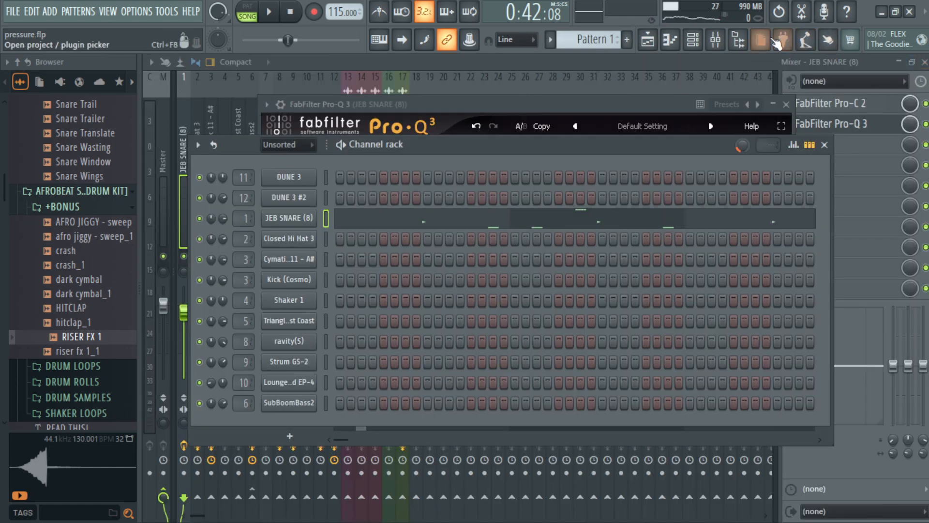
left_click(718, 42)
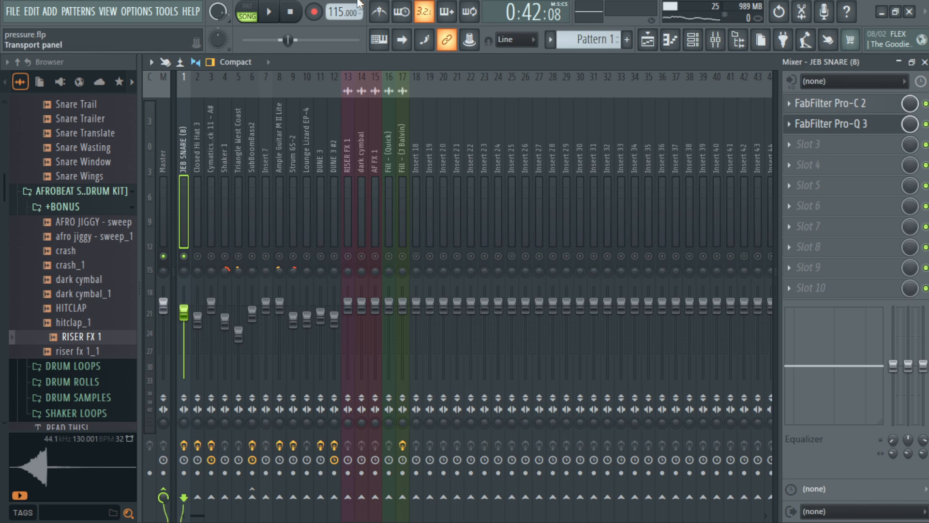
Play the soloed snare and compare its FabFilter Pro-Q 3 with band 6 disabled and enabled, then close the plugin and stop playback
left_click(274, 16)
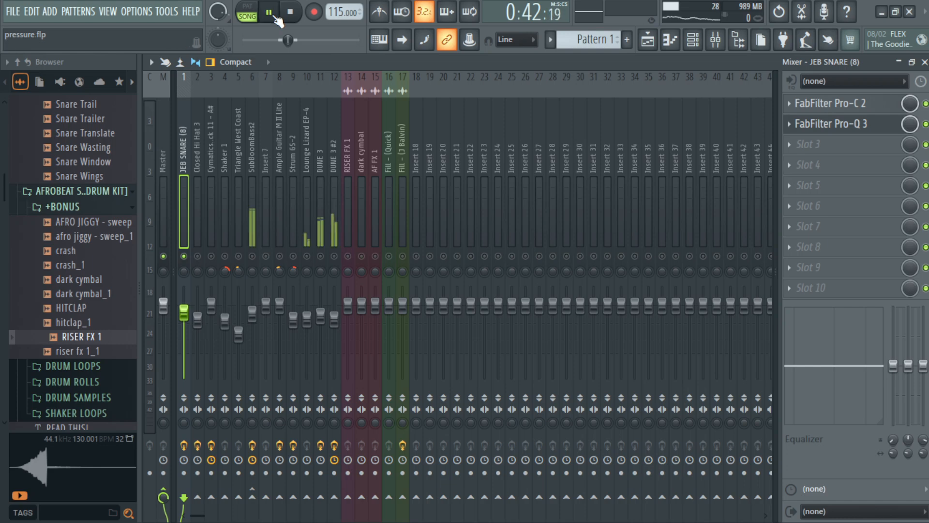
left_click(843, 127)
left_click(498, 83)
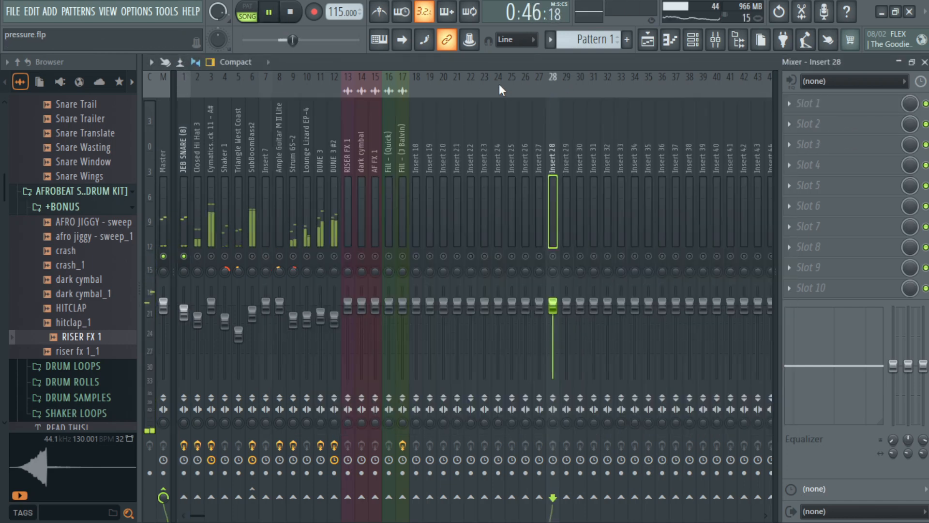
left_click(186, 191)
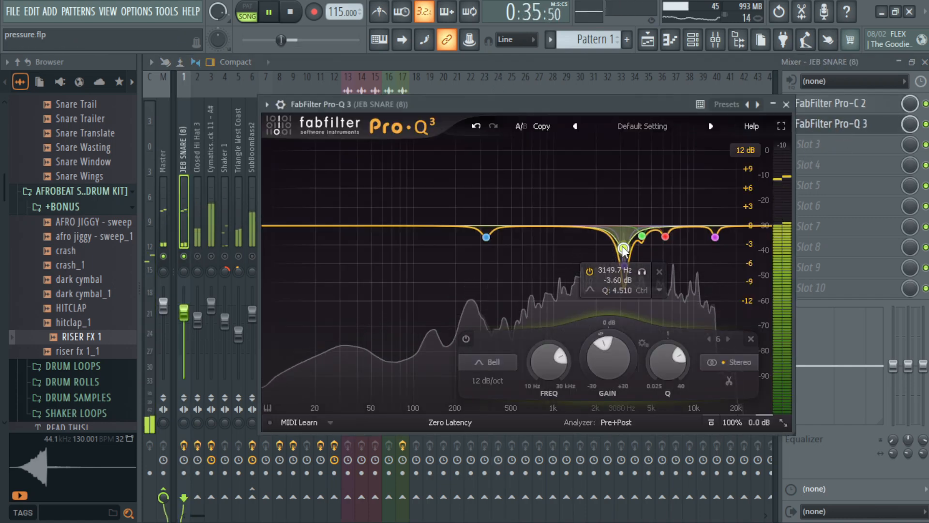
left_click(588, 271)
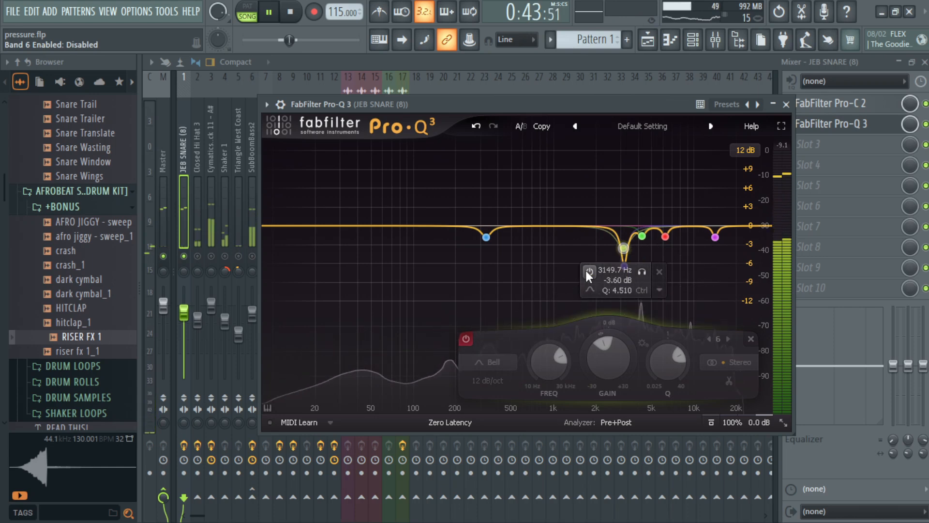
left_click(589, 271)
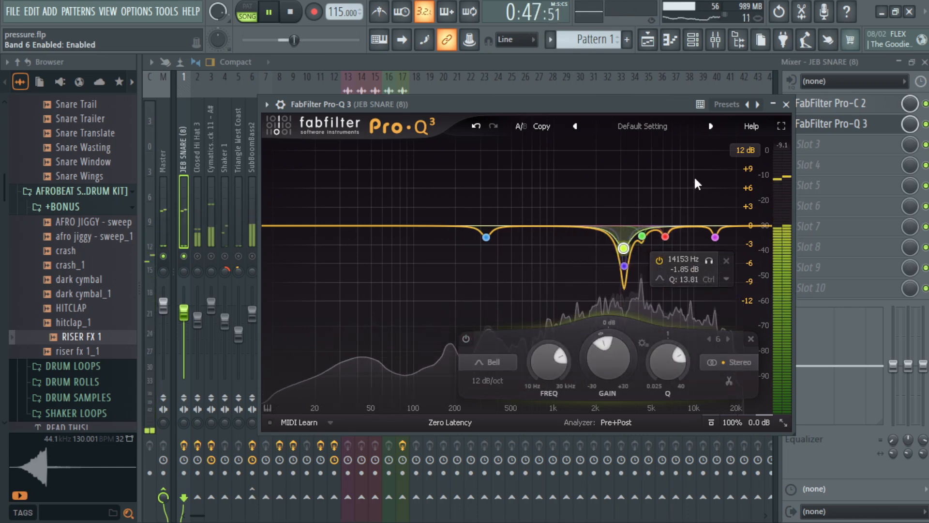
left_click(786, 104)
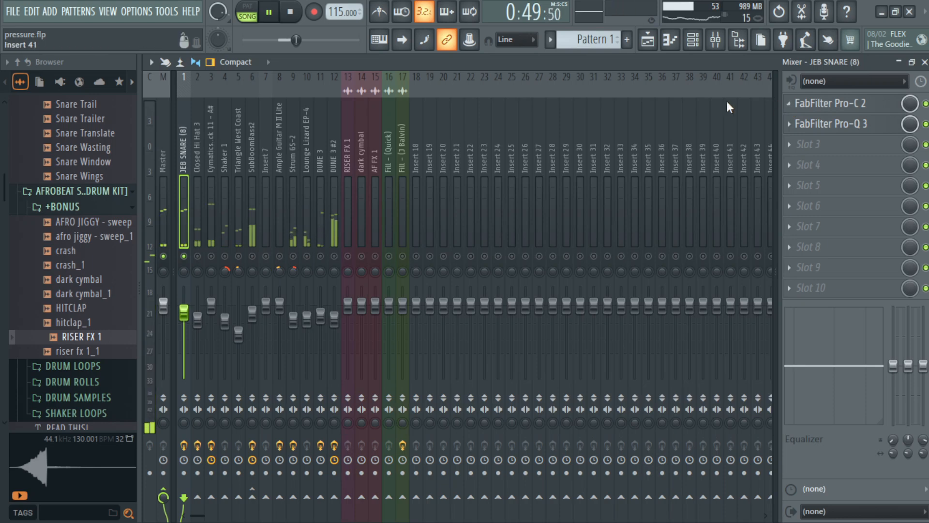
left_click(286, 8)
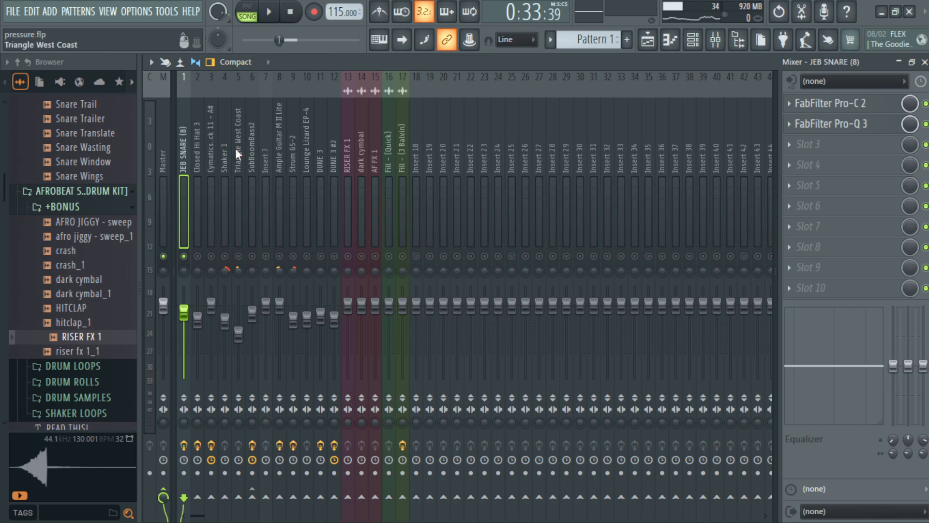
Unmute the Closed Hi Hat 3 track alongside the snare, view its FabFilter Pro-Q 3 and start playback
left_click(198, 227)
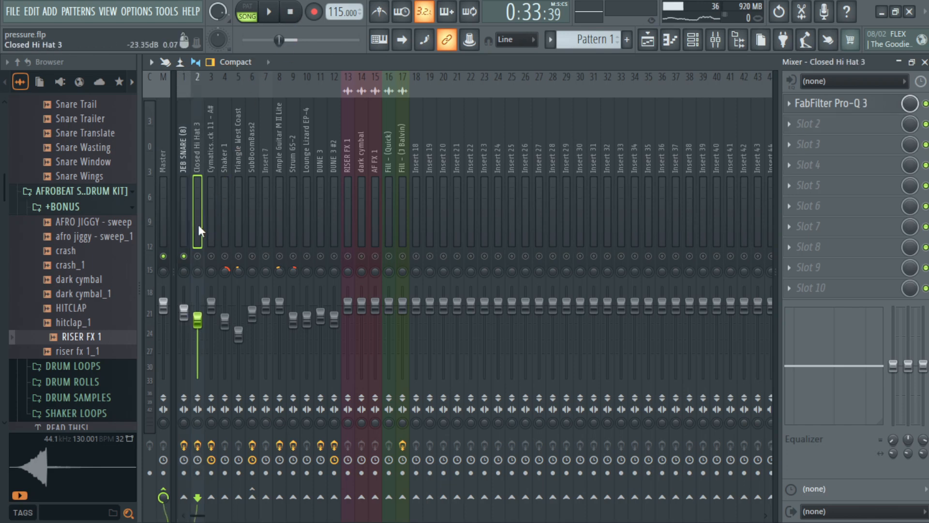
left_click(844, 109)
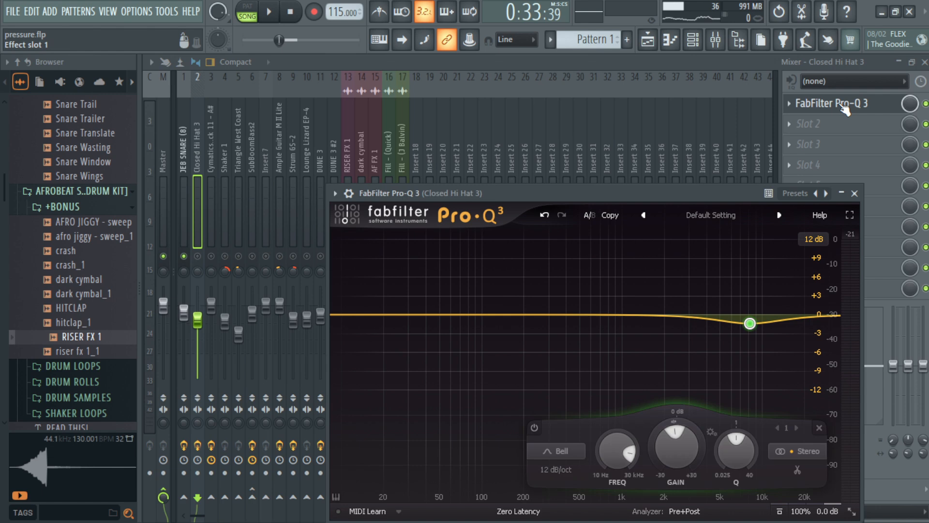
left_click(203, 257)
left_click(269, 12)
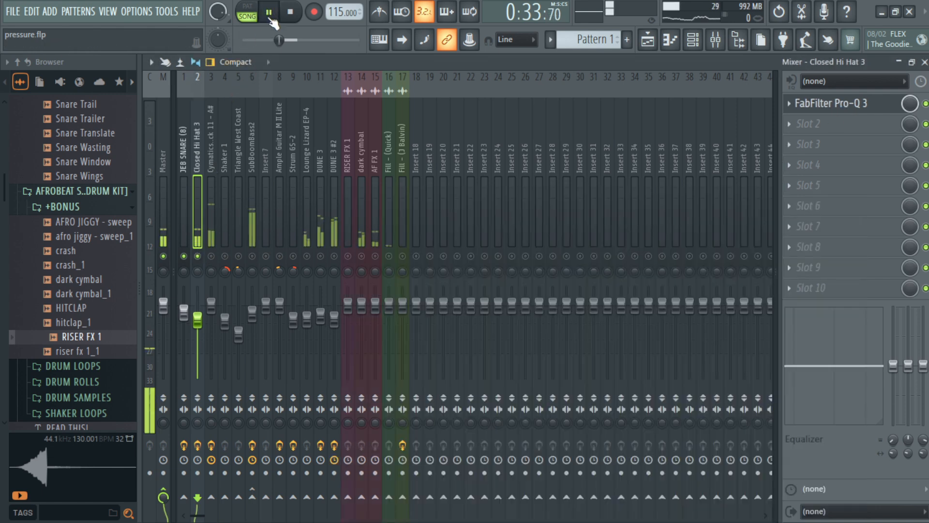
Compare the hi-hat with its FabFilter Pro-Q 3 switched off and on during playback, then close the plugin and stop
left_click(855, 115)
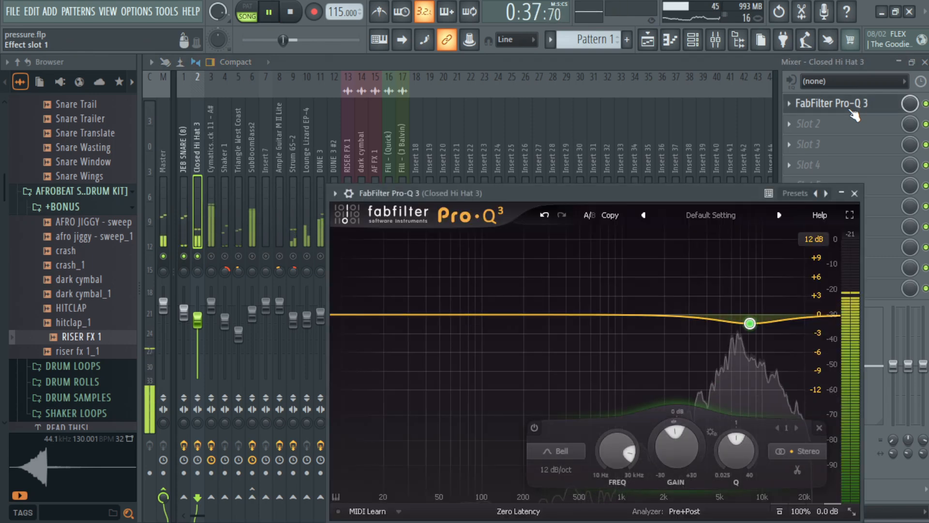
left_click(349, 194)
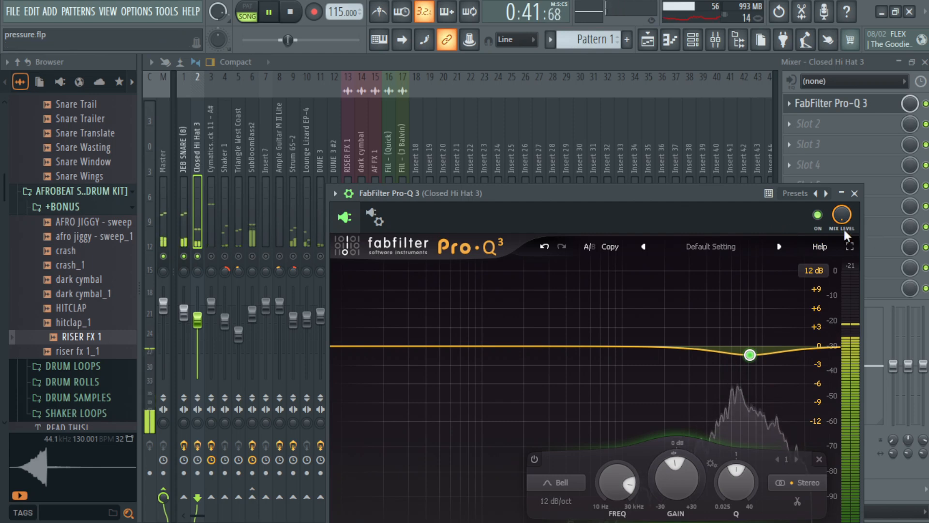
left_click(817, 215)
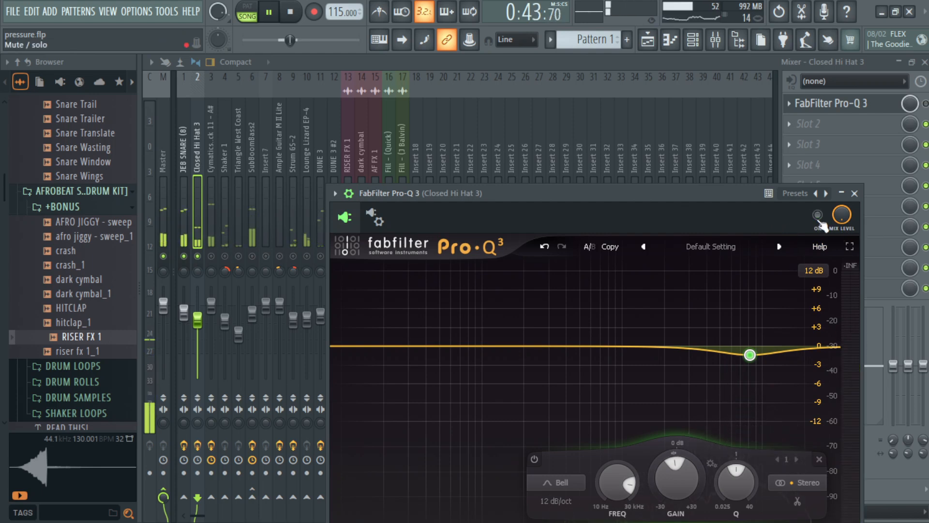
left_click(818, 217)
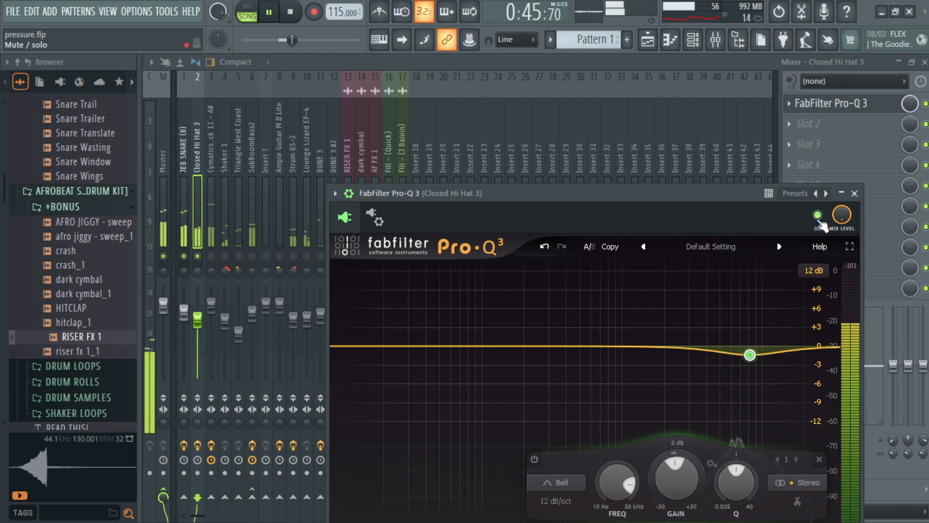
left_click(854, 193)
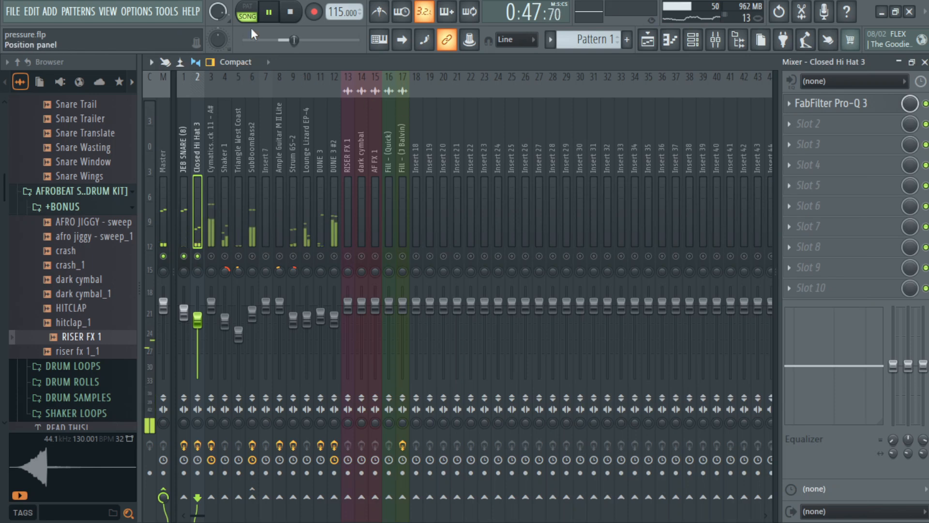
left_click(290, 5)
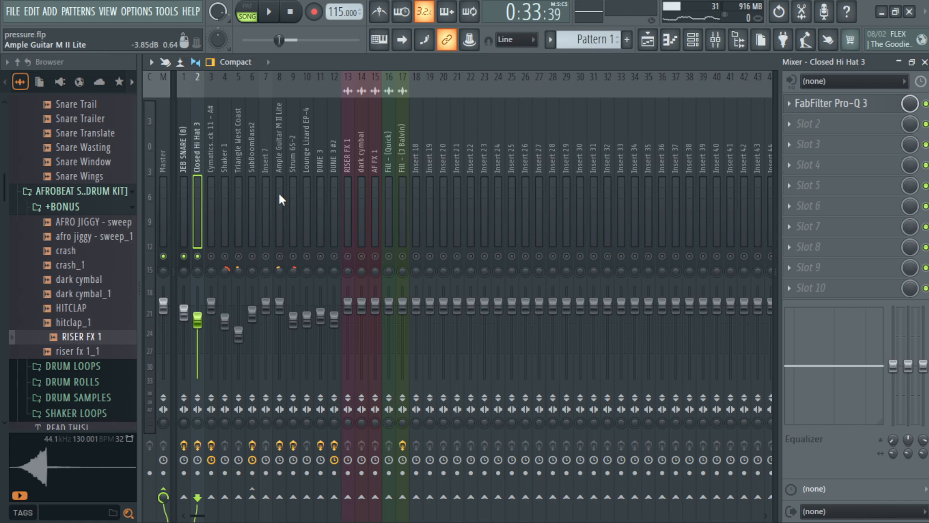
Unmute the Cymatics kick, Shaker 1 and SubBoomBass2 tracks and check the bass's Fruity Limiter while the song plays
left_click(213, 254)
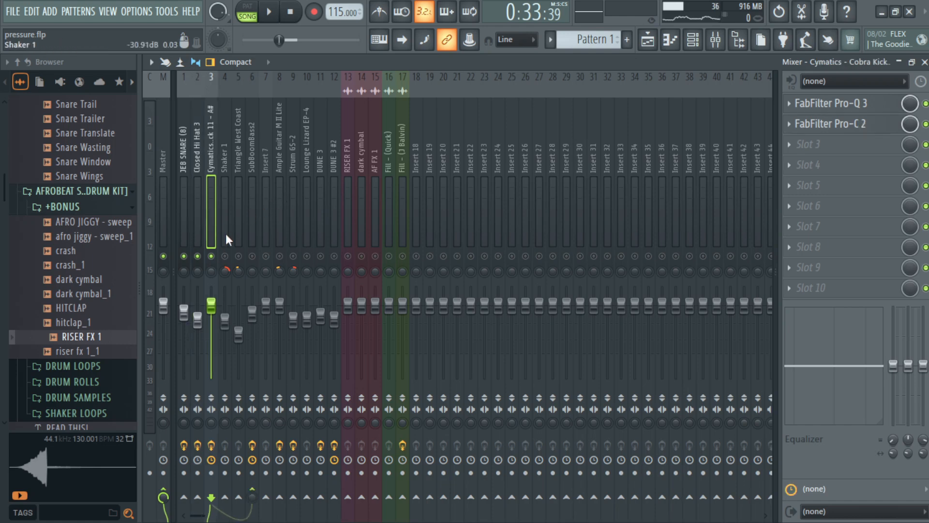
left_click(224, 256)
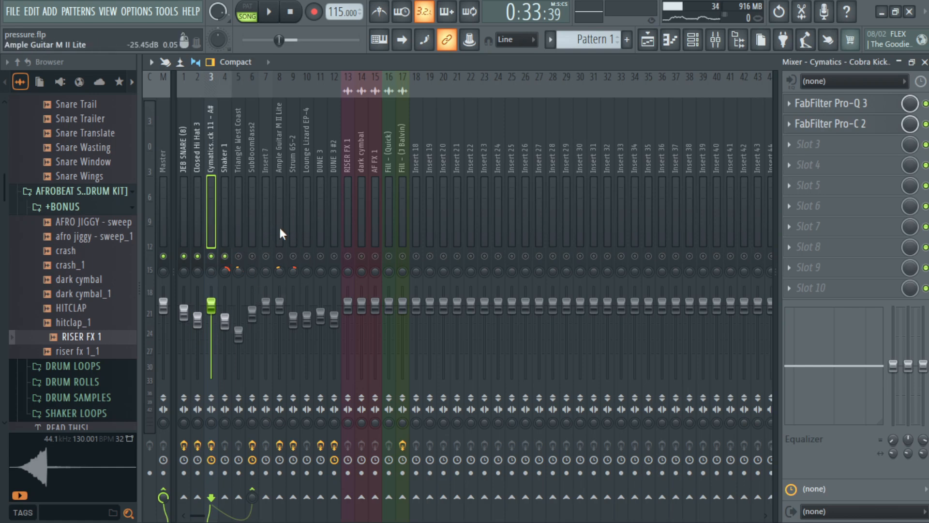
left_click(253, 237)
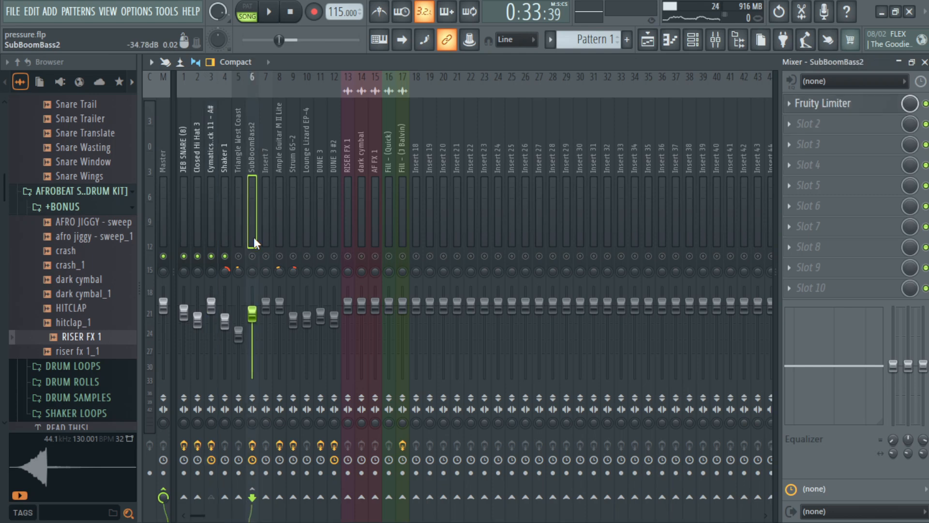
key("space")
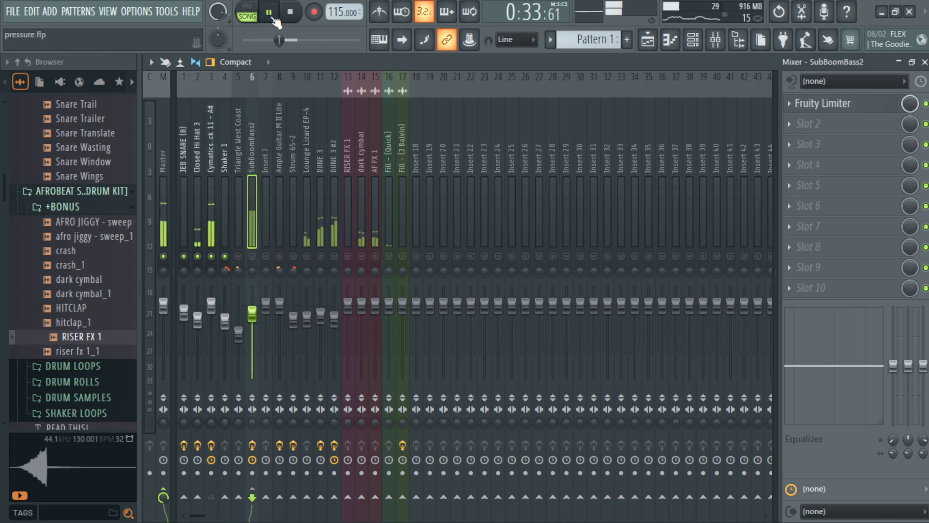
left_click(850, 104)
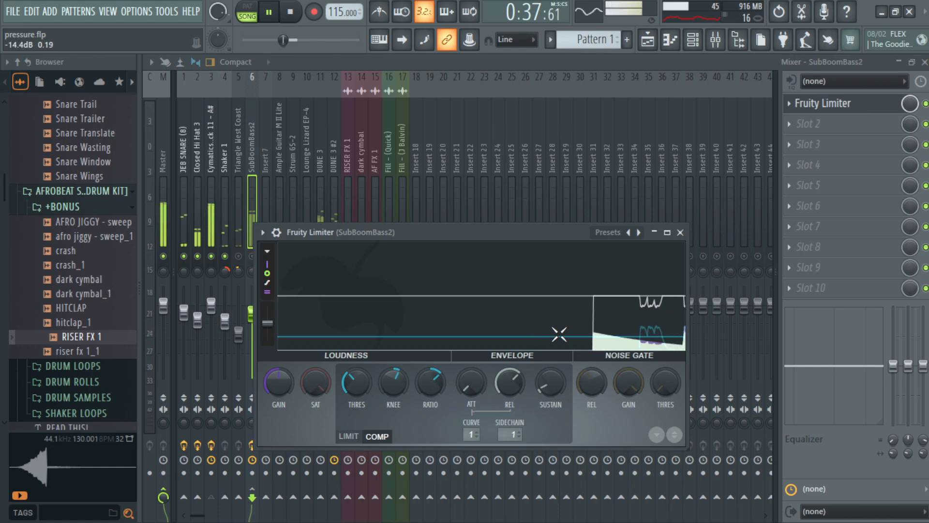
left_click(791, 110)
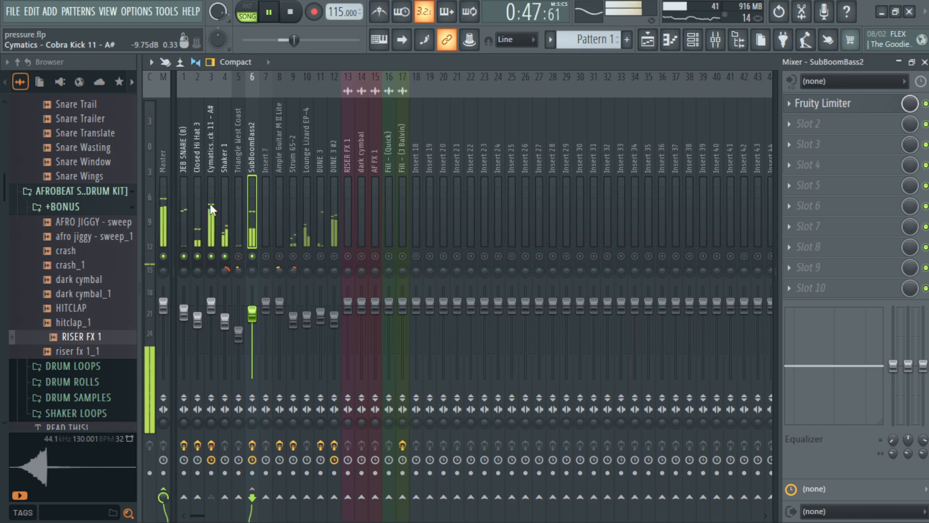
Unmute the Triangle West Coast track and lower the Shaker 1 fader slightly during playback, then stop
left_click(236, 228)
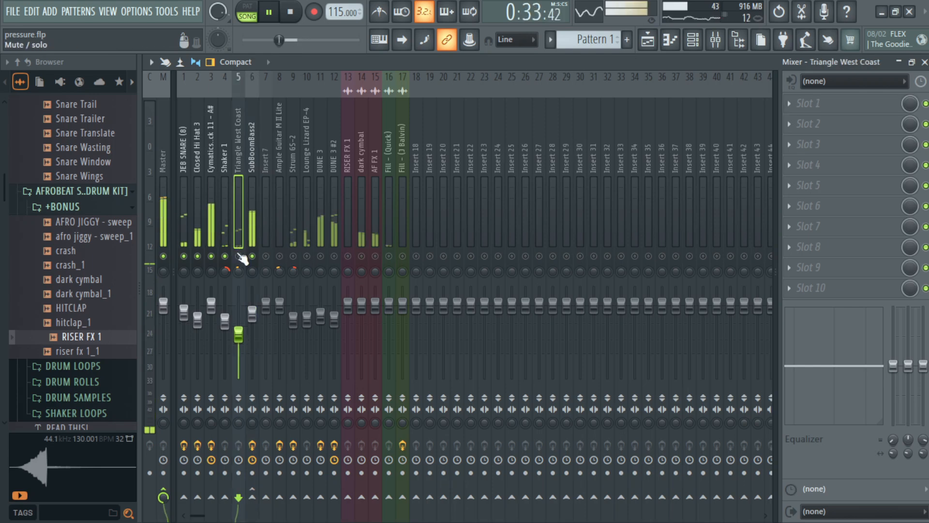
left_click(226, 233)
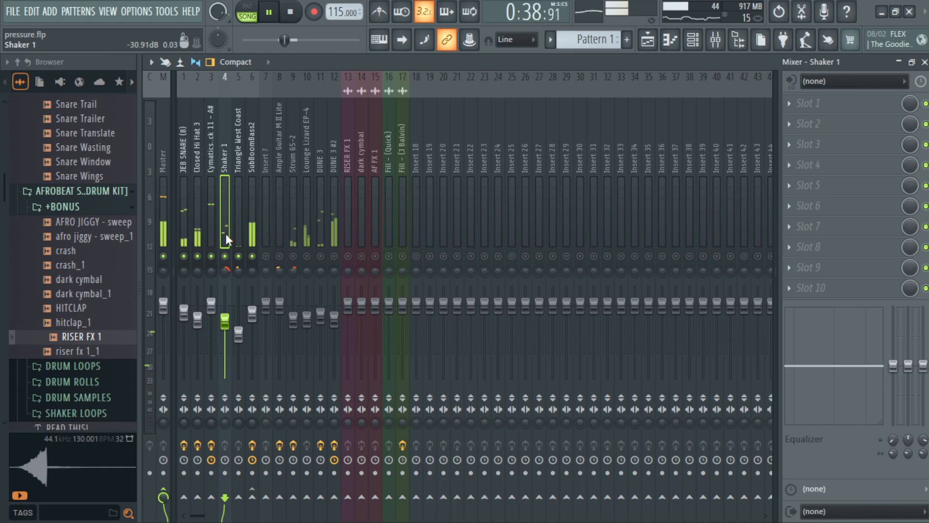
left_click_drag(233, 325, 234, 334)
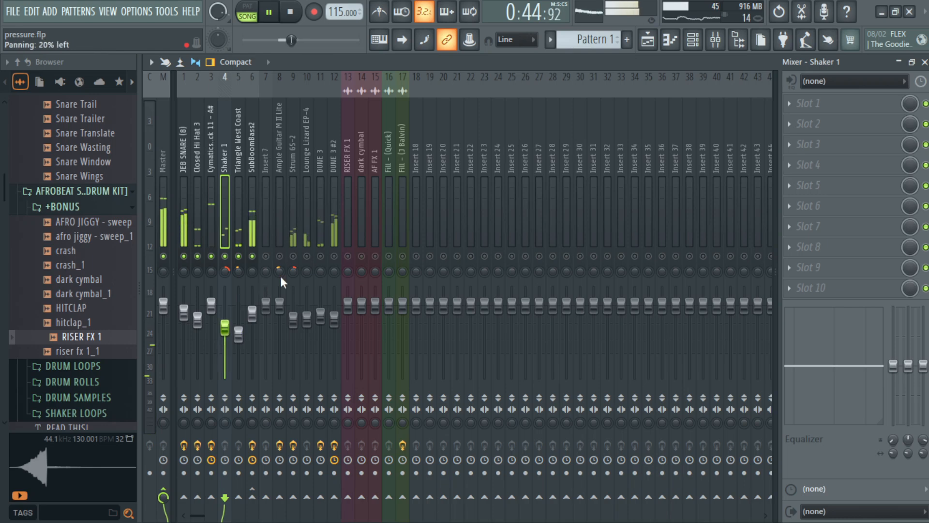
left_click(298, 13)
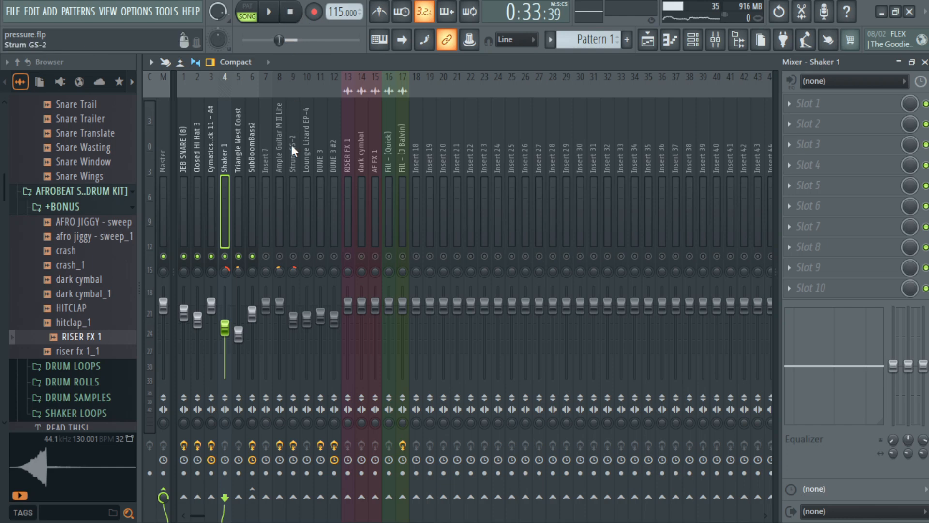
Play the song and unmute the DUNE 3 #2 track to hear it with the drums and bass, then stop
left_click(271, 18)
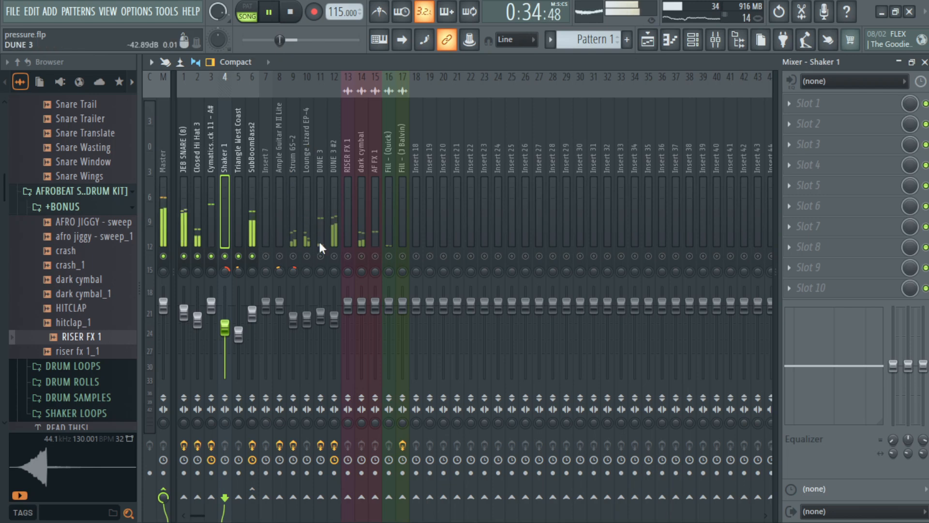
left_click(334, 221)
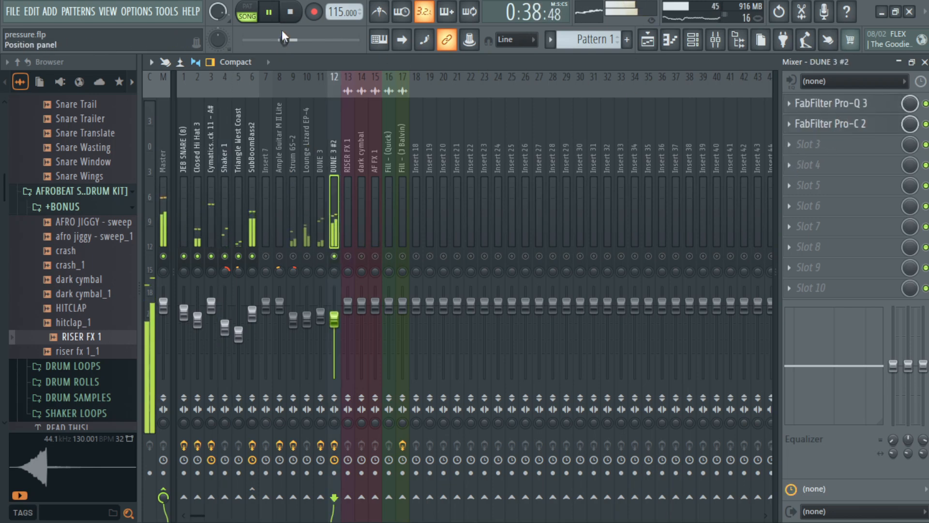
left_click(270, 14)
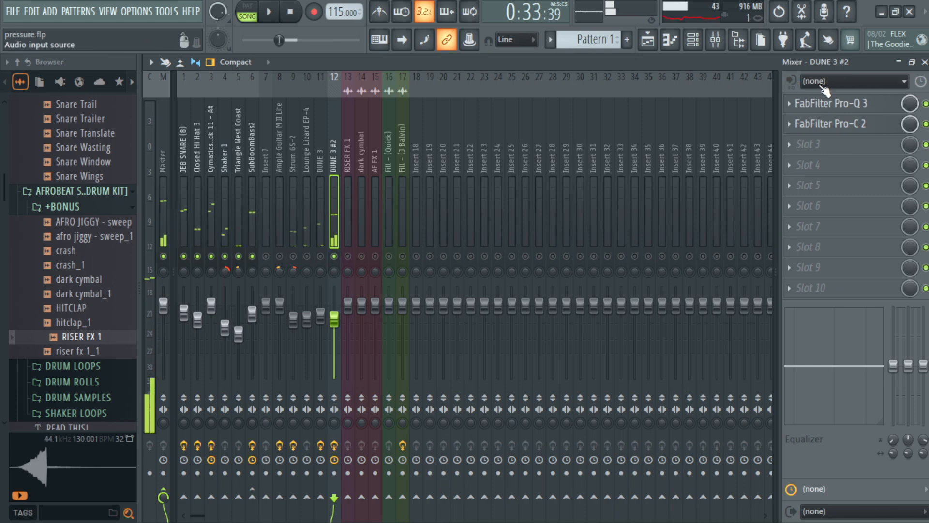
Look over the DUNE 3 #2 track's FabFilter Pro-Q 3 and FabFilter Pro-C 2 settings, closing each plugin
left_click(832, 108)
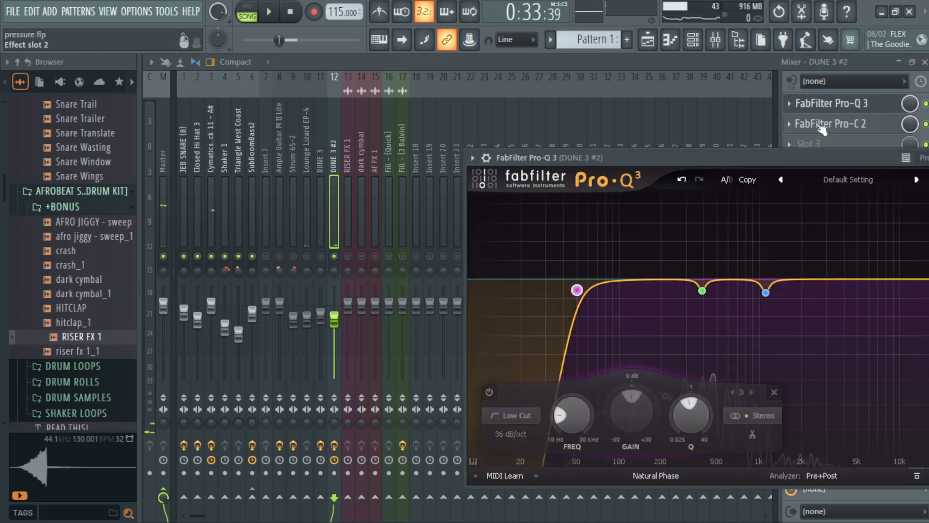
left_click_drag(800, 152, 588, 139)
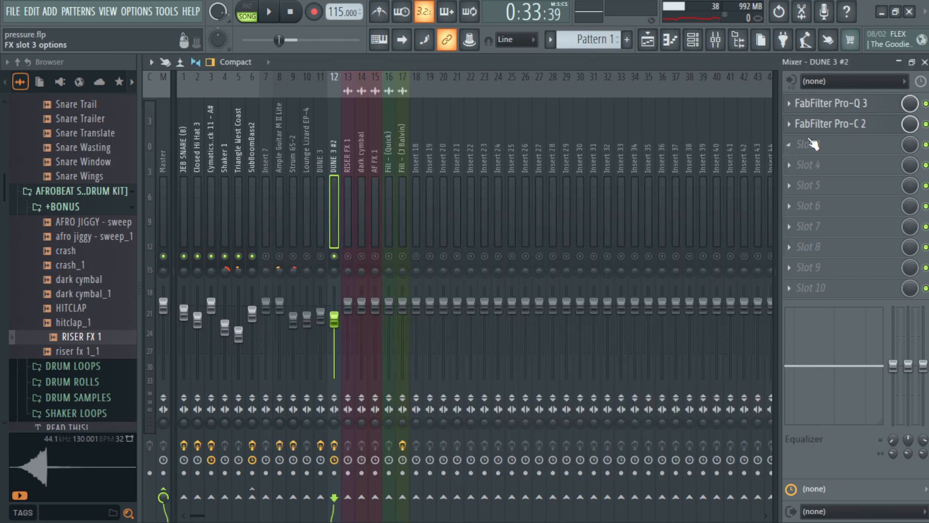
left_click(778, 143)
left_click(833, 127)
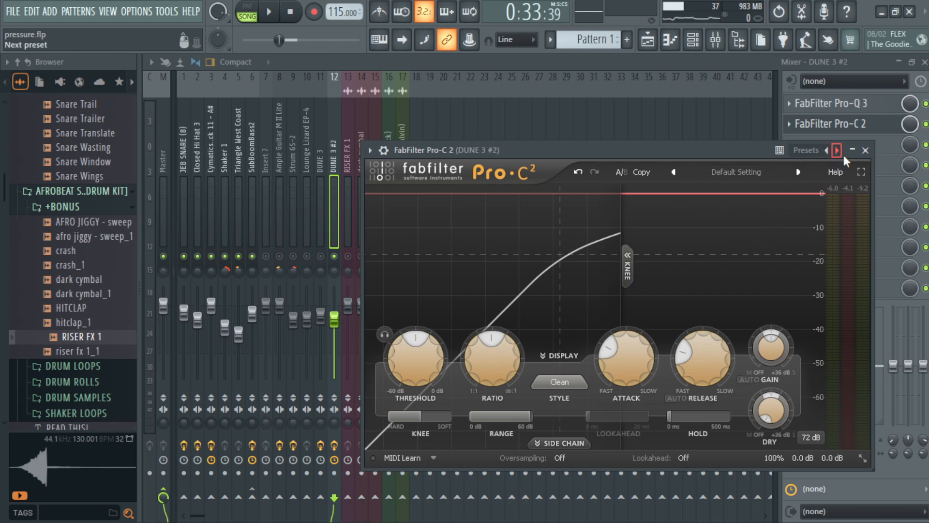
left_click(865, 150)
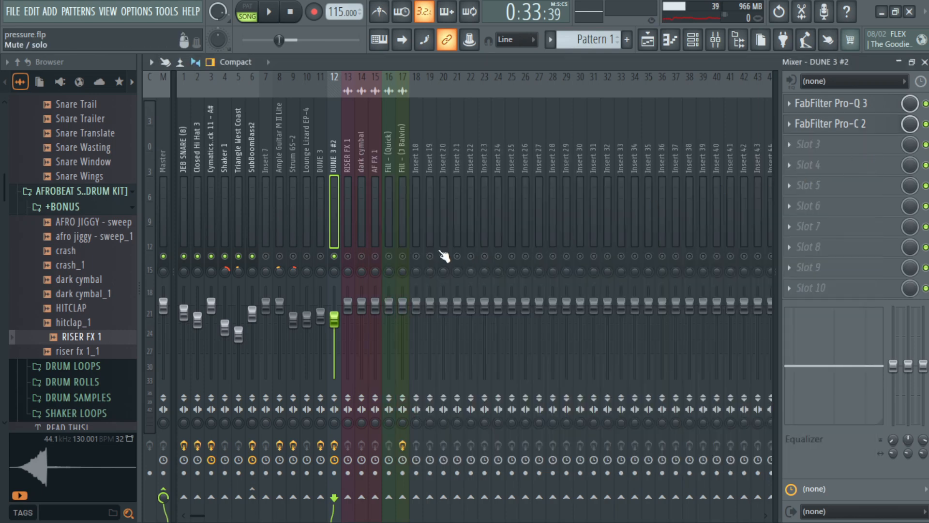
Unmute the DUNE 3 track, check its FabFilter Pro-C 2 and lower its fader slightly during playback
left_click(323, 233)
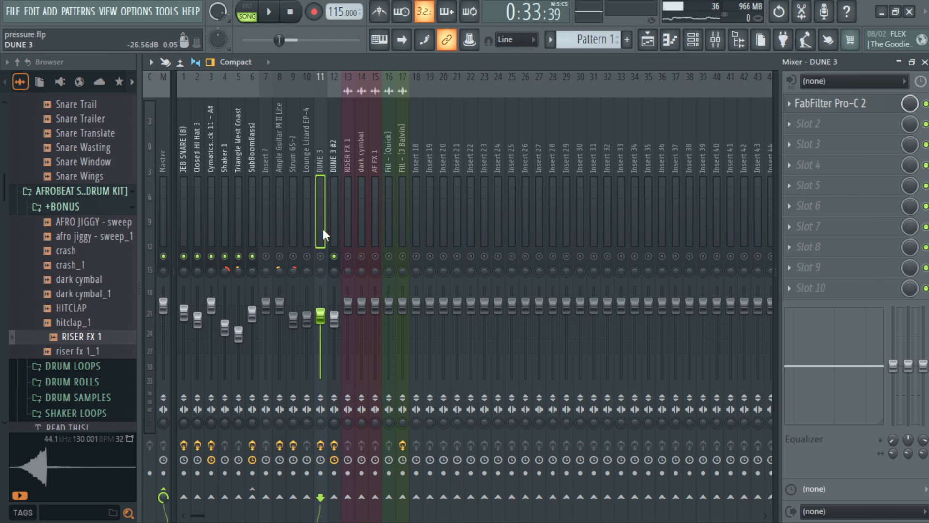
left_click(321, 256)
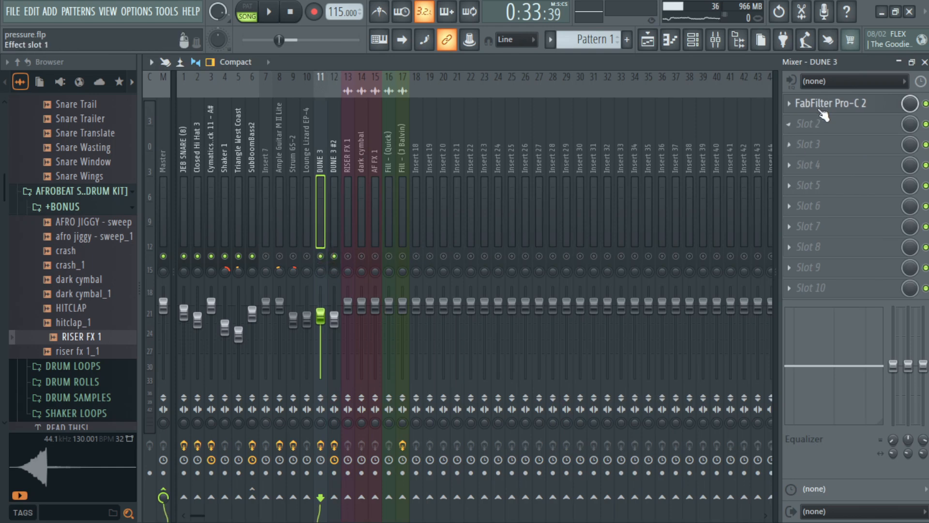
left_click(840, 109)
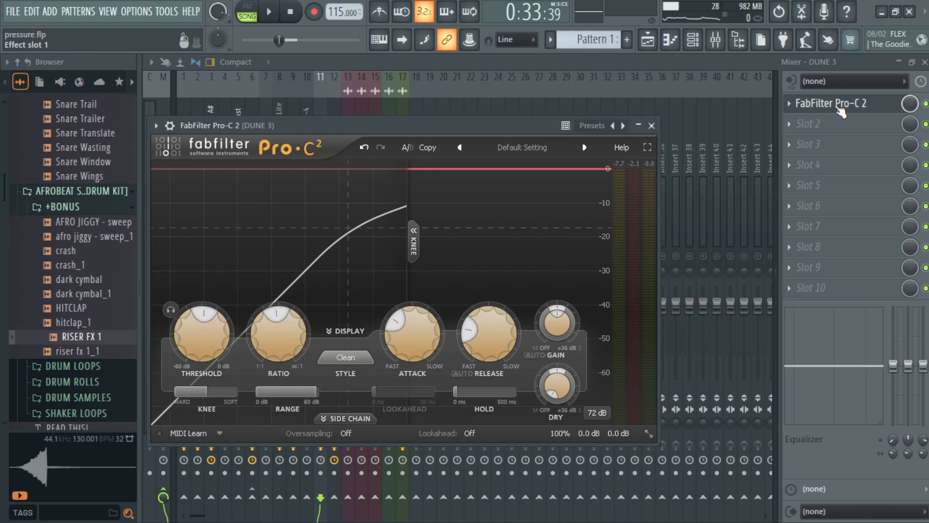
left_click(652, 125)
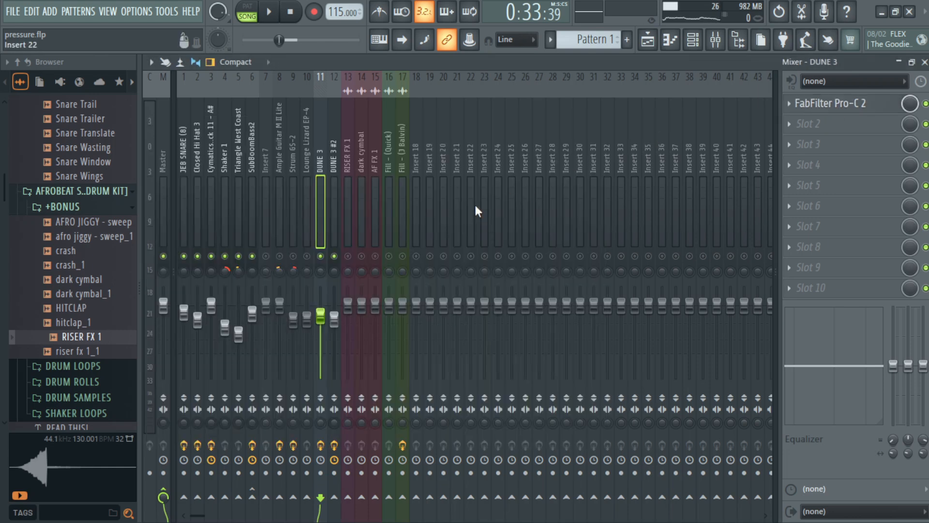
left_click(273, 18)
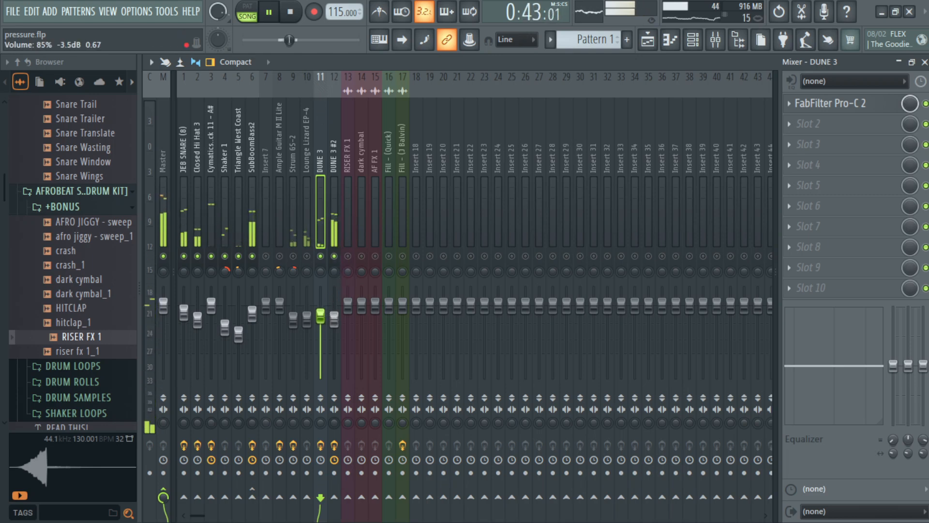
left_click_drag(320, 315, 320, 319)
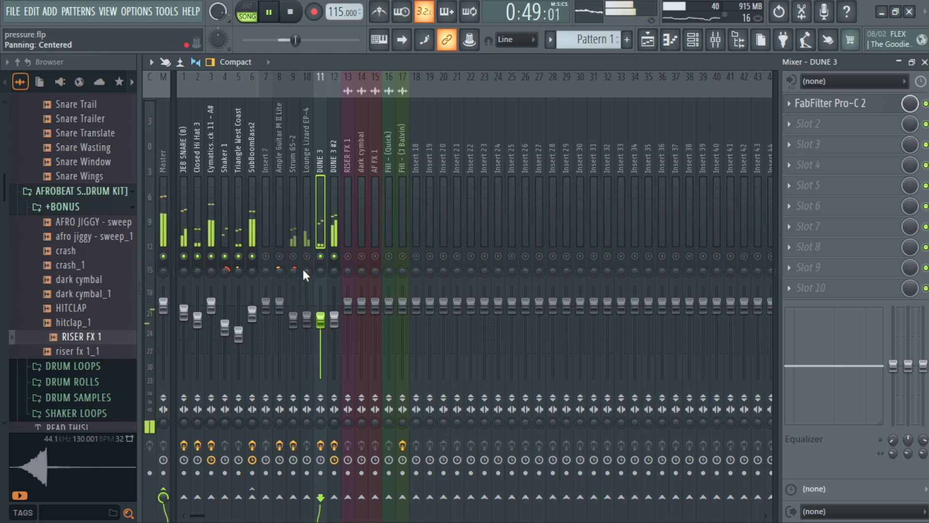
Unmute the Lounge Lizard EP-4 and Strum GS-2 tracks while the song plays, then stop playback
left_click(303, 210)
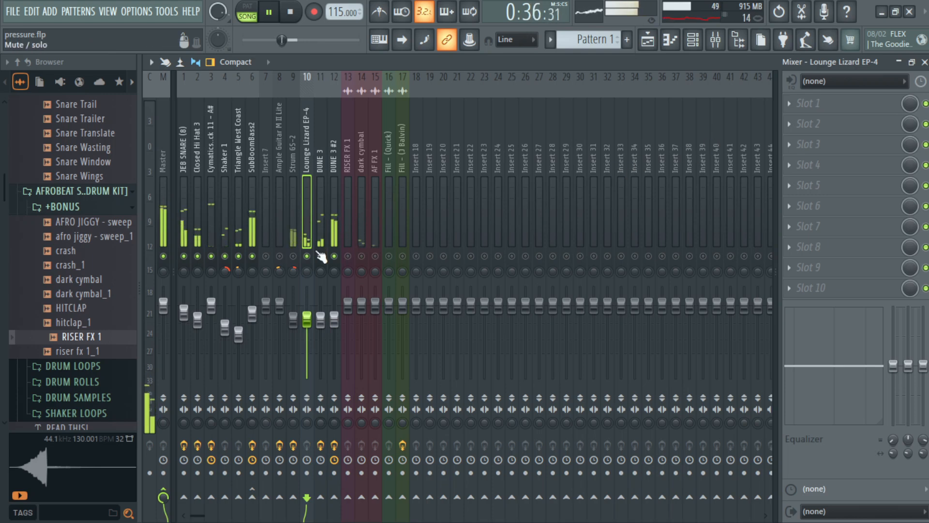
left_click(294, 264)
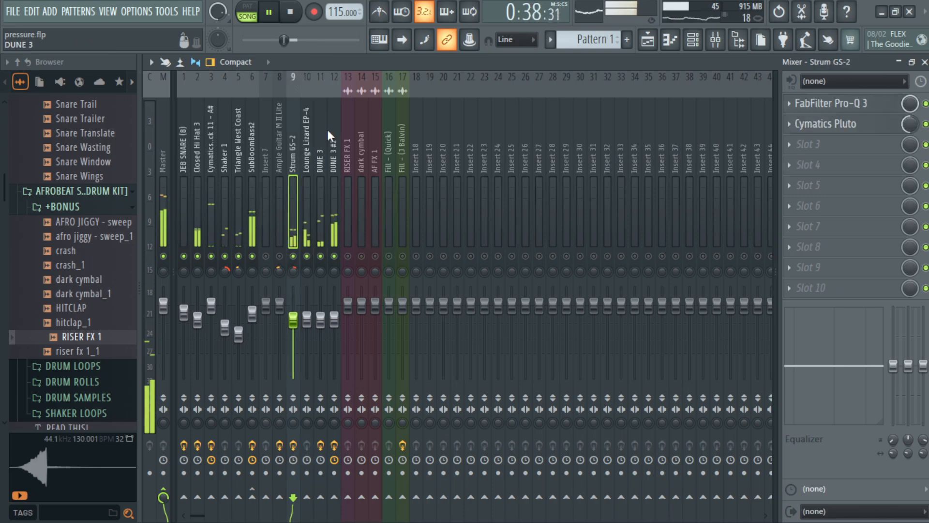
left_click(290, 12)
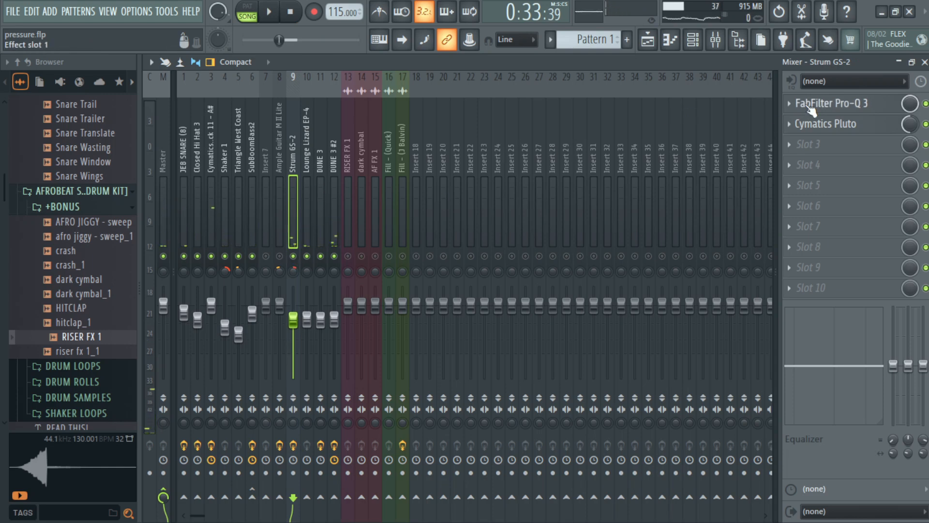
Check the FabFilter Pro-Q 3 settings on the Strum GS-2 track, close the EQ and open Cymatics Pluto
left_click(829, 110)
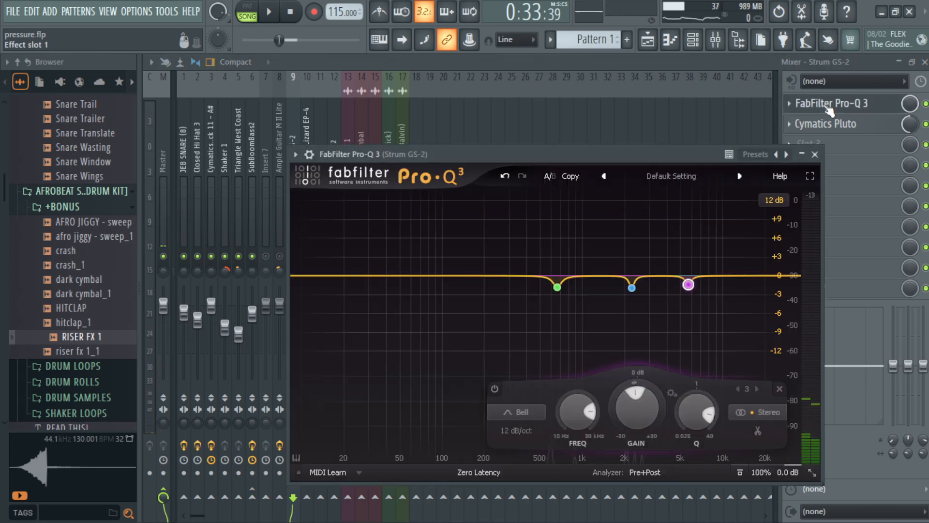
left_click(829, 110)
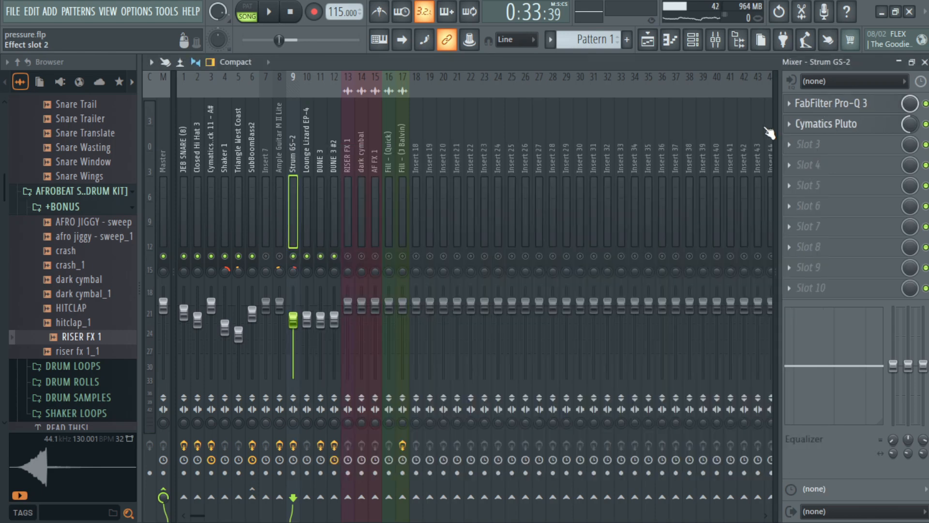
left_click(832, 124)
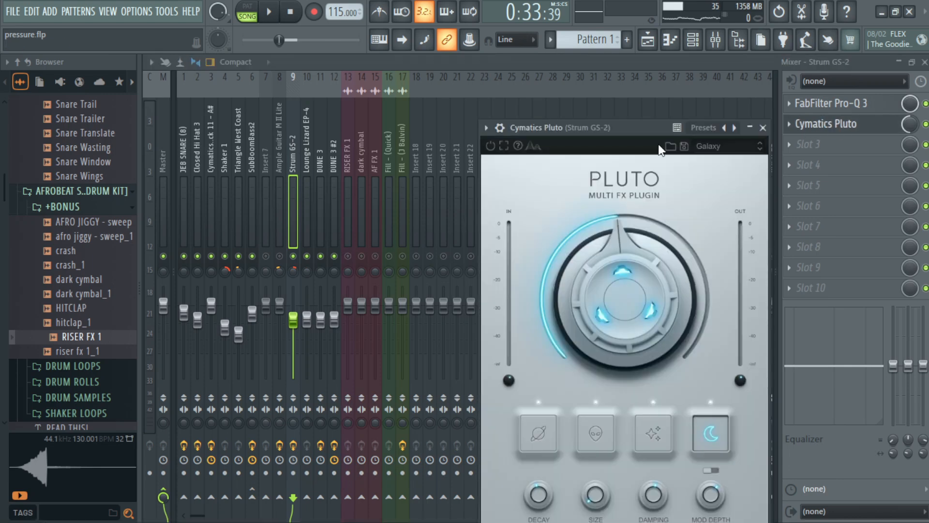
Bypass Cymatics Pluto and solo the Strum GS-2 track to hear it play without the effect, then stop playback
left_click(500, 127)
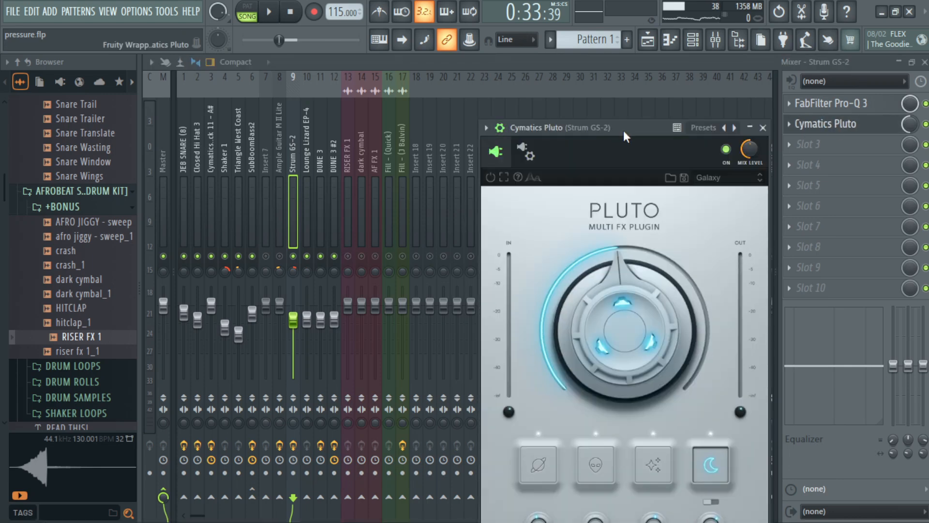
left_click(727, 150)
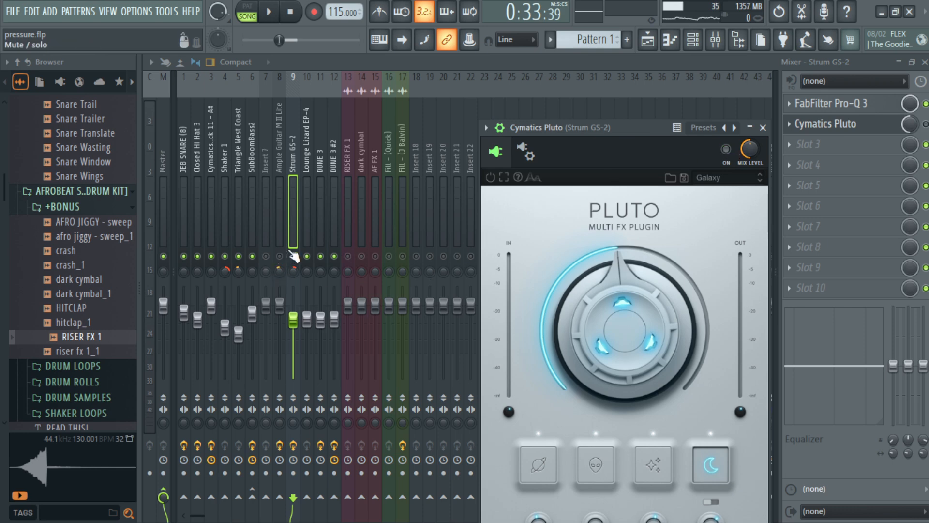
right_click(293, 256)
left_click(270, 12)
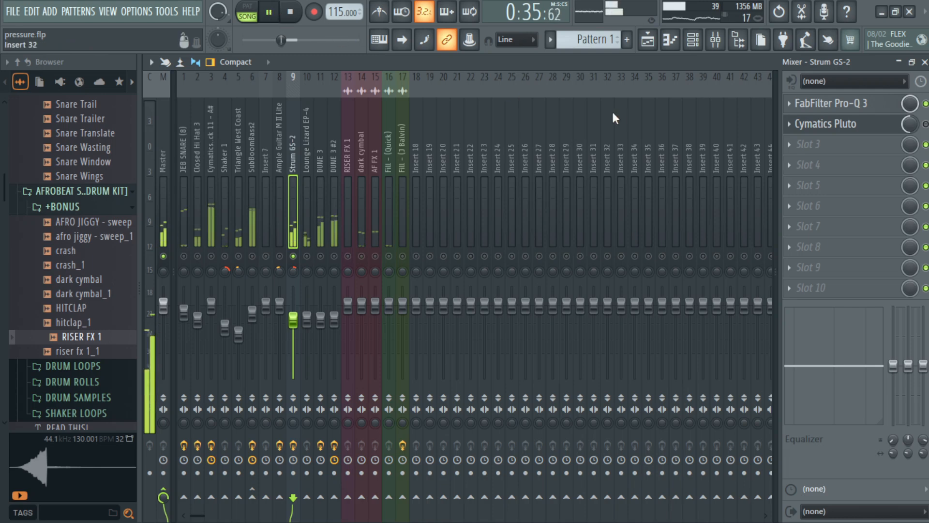
left_click(853, 127)
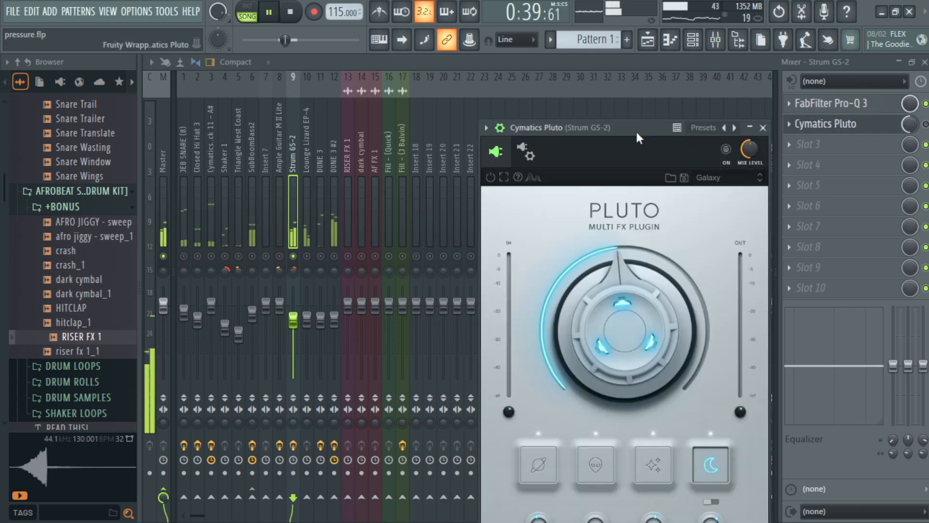
left_click_drag(637, 132, 629, 115)
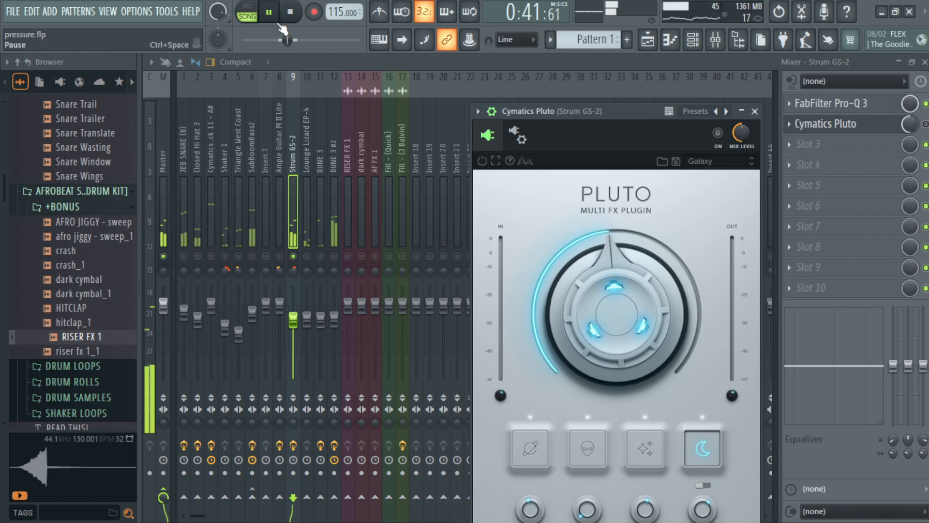
key("space")
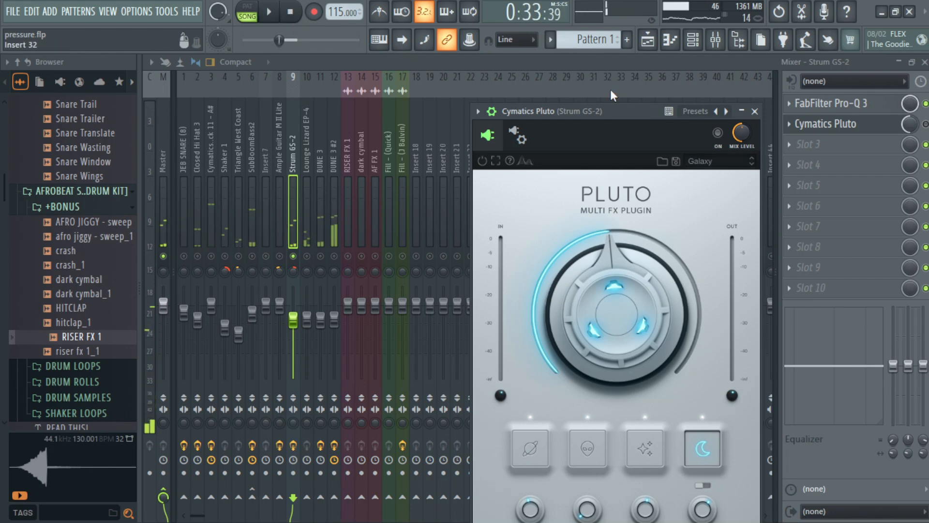
Re-enable Cymatics Pluto and play the soloed Strum GS-2 track with the effect, then stop and close the plugin
left_click(717, 135)
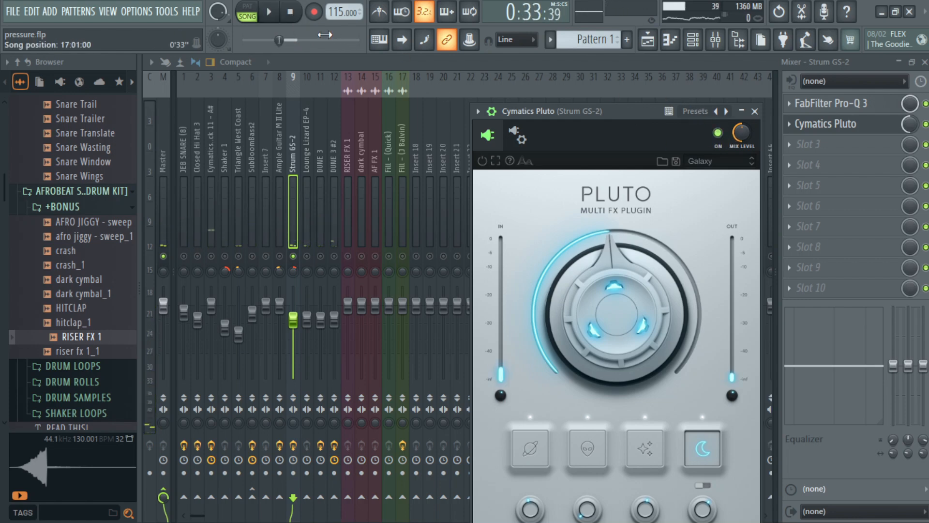
left_click(269, 14)
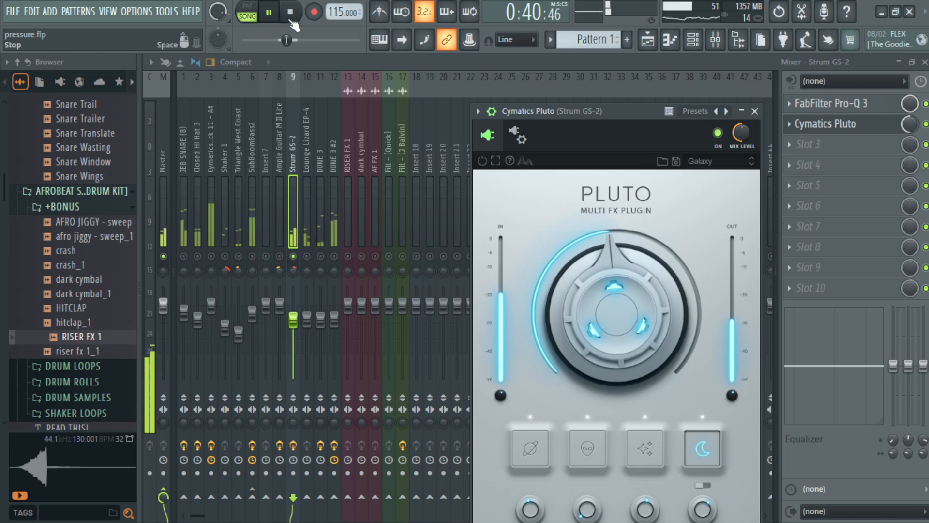
left_click(291, 15)
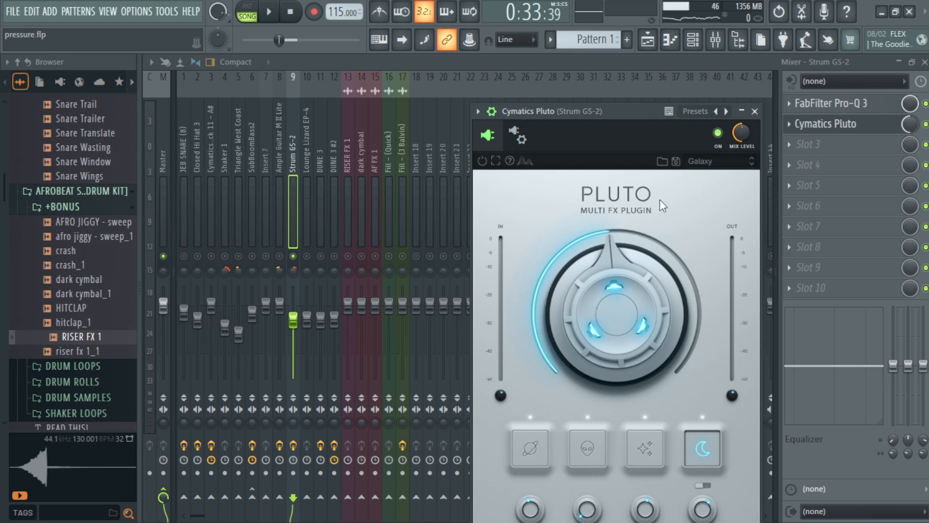
left_click(754, 111)
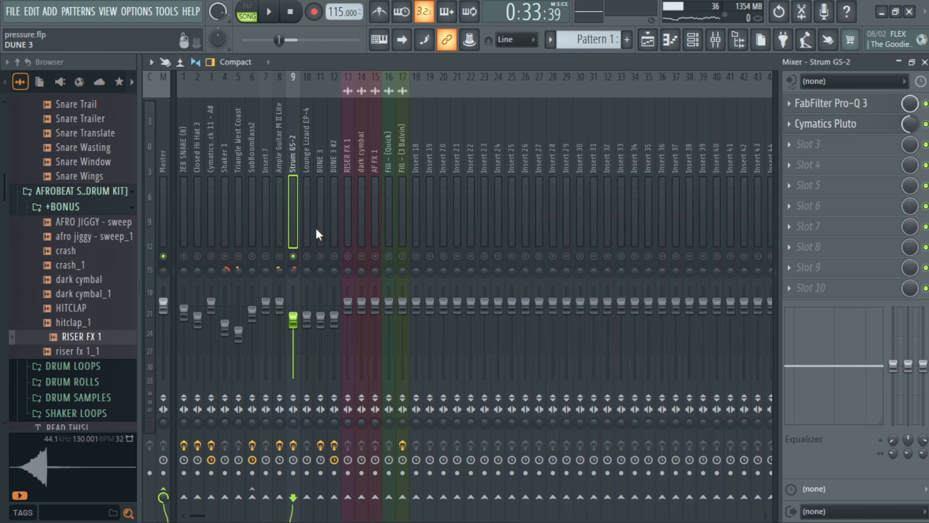
Unmute all mixer tracks and play the song to hear the full mix, then stop playback
left_click(306, 255)
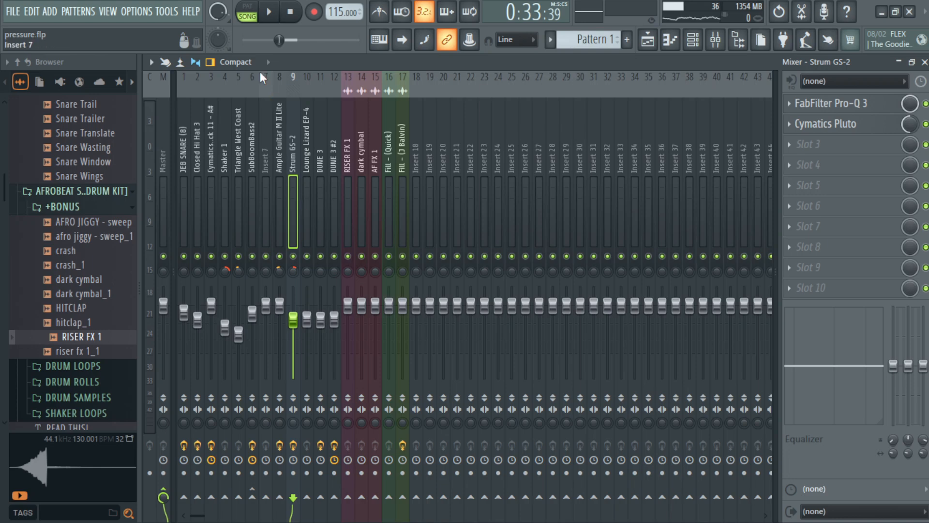
left_click(266, 13)
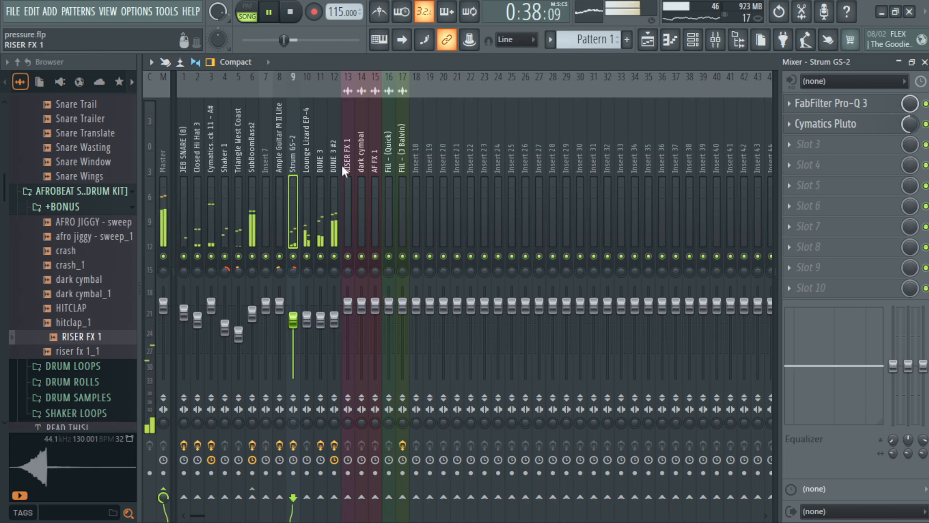
left_click(291, 13)
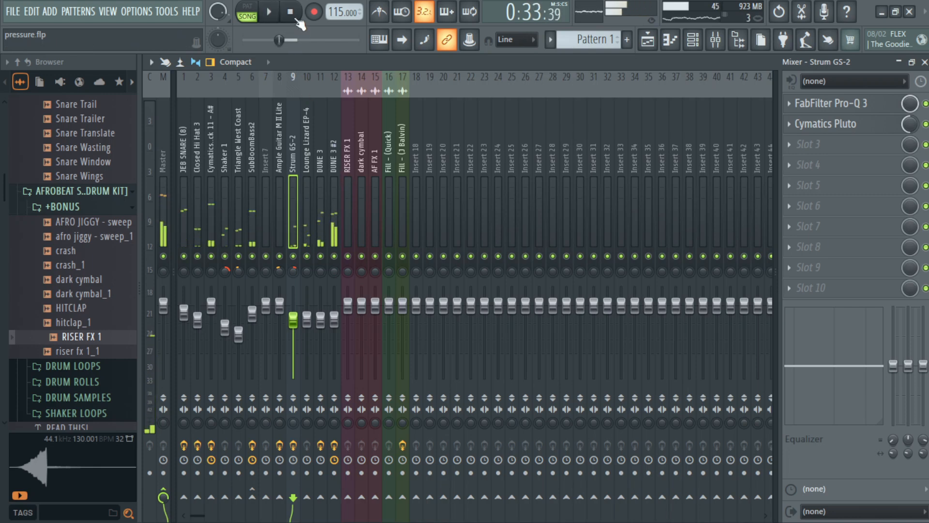